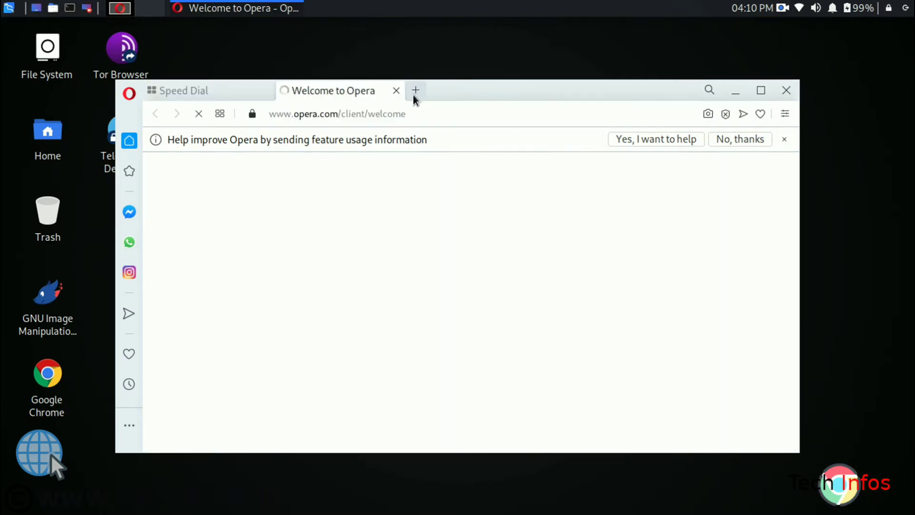
Maximize the Opera window and scroll through the Welcome page feature cards
left_click_drag(457, 90, 458, 5)
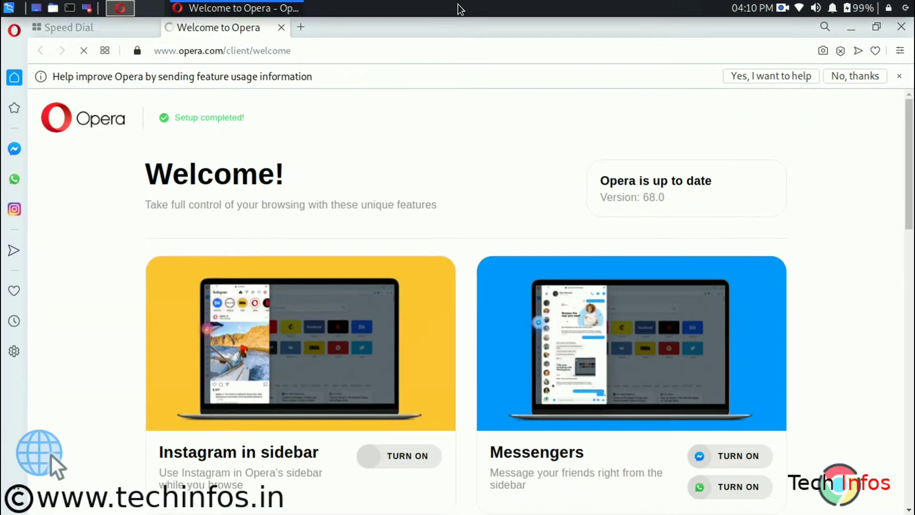
scroll(471, 112, "down", 4)
scroll(470, 113, "down", 2)
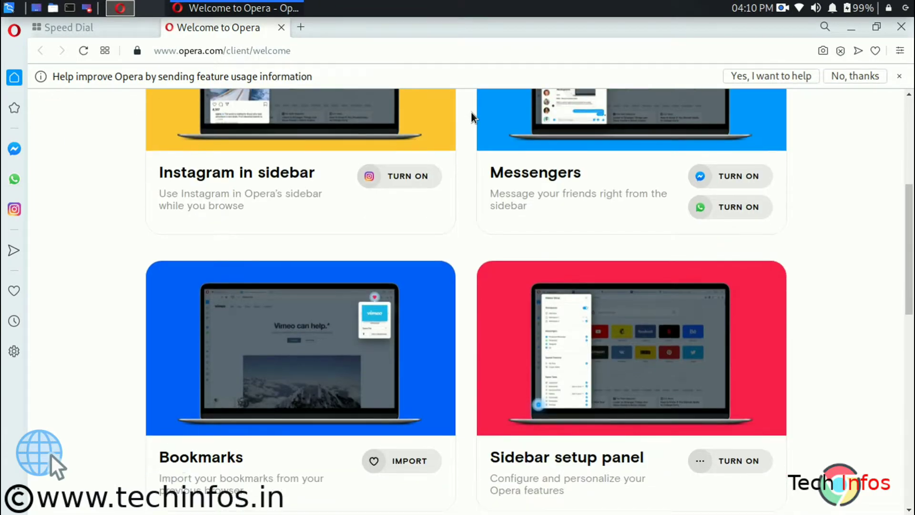
scroll(471, 112, "down", 5)
scroll(470, 121, "down", 6)
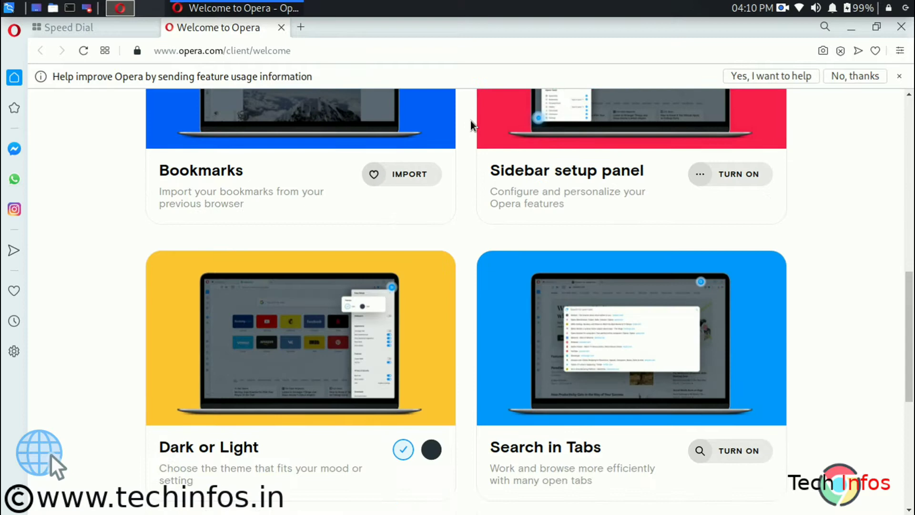
scroll(470, 121, "up", 6)
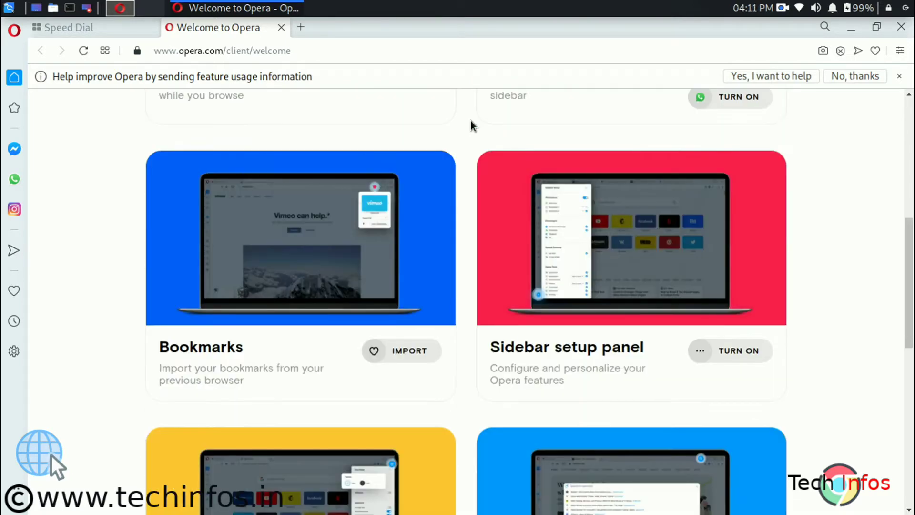
scroll(471, 121, "up", 8)
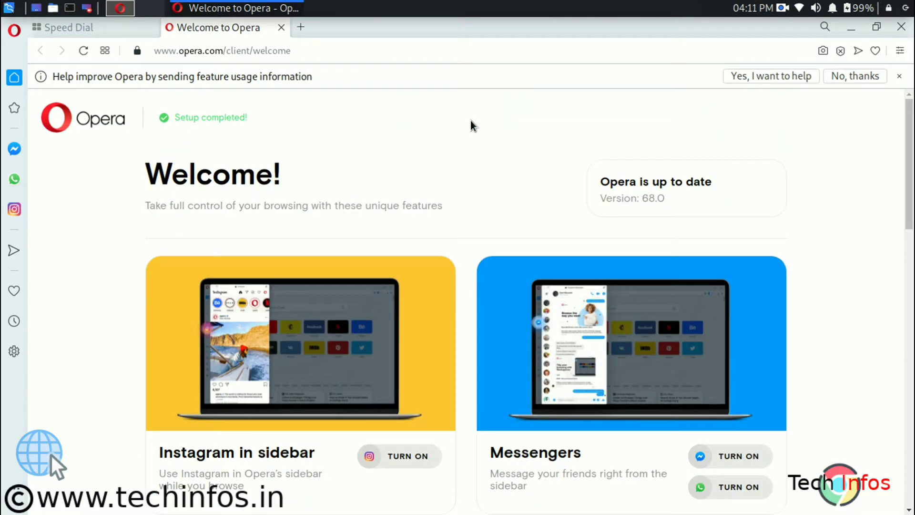
scroll(470, 121, "down", 4)
scroll(470, 120, "up", 2)
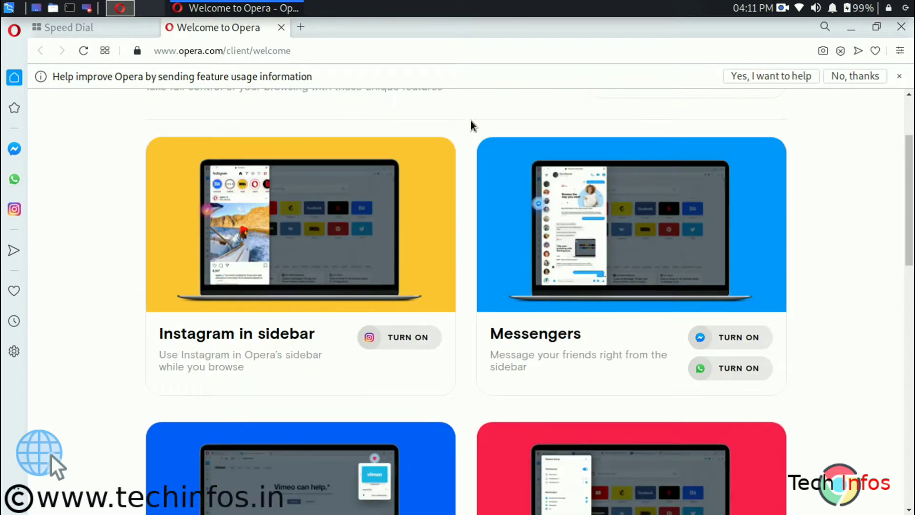
Turn on Instagram in the sidebar from its Welcome card, then close the Instagram panel
left_click(422, 344)
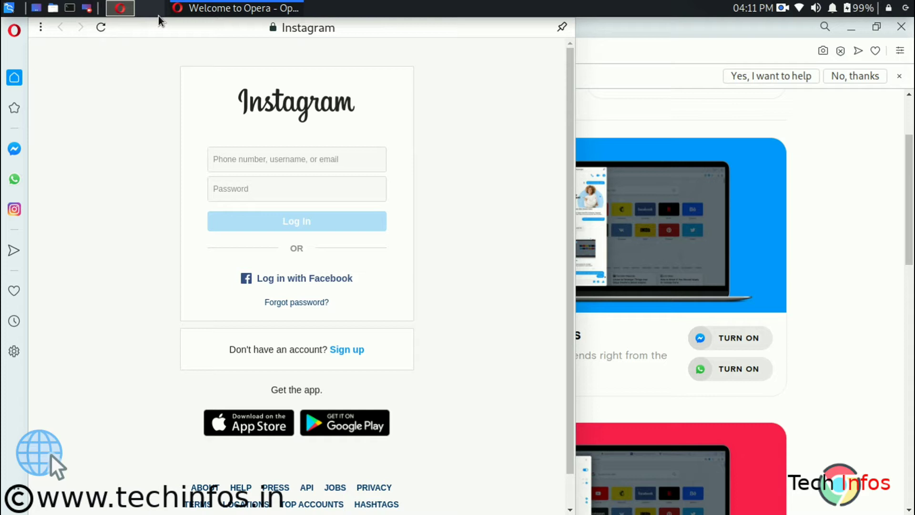
left_click(630, 32)
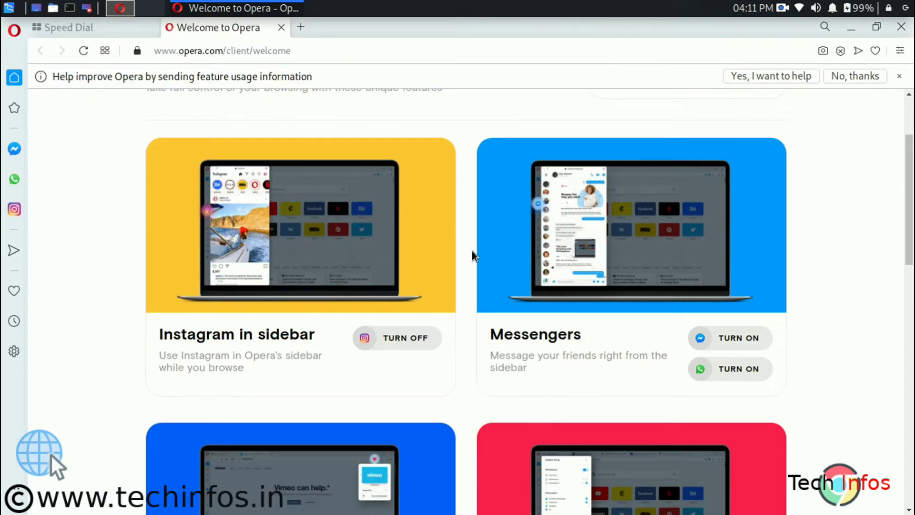
scroll(474, 256, "down", 2)
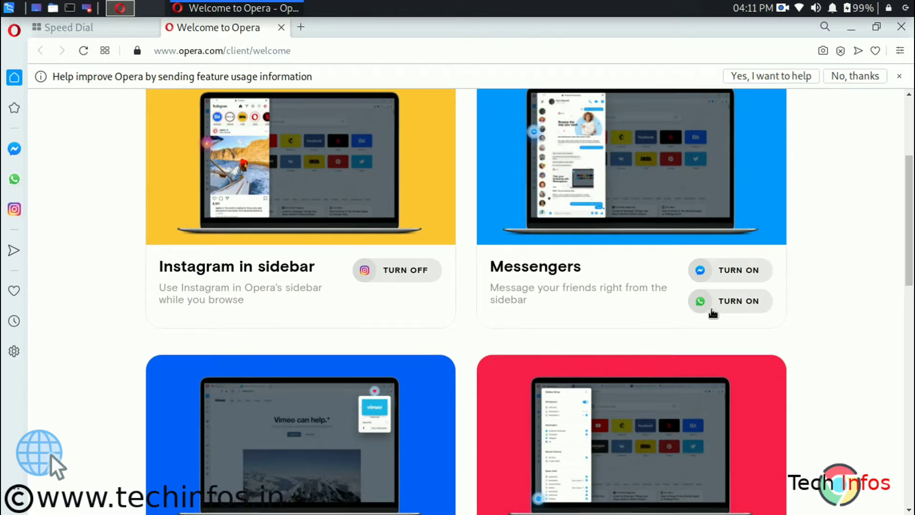
Add Telegram to the sidebar in Sidebar settings, leaving VK off, and close that tab
scroll(462, 274, "down", 4)
scroll(462, 274, "down", 3)
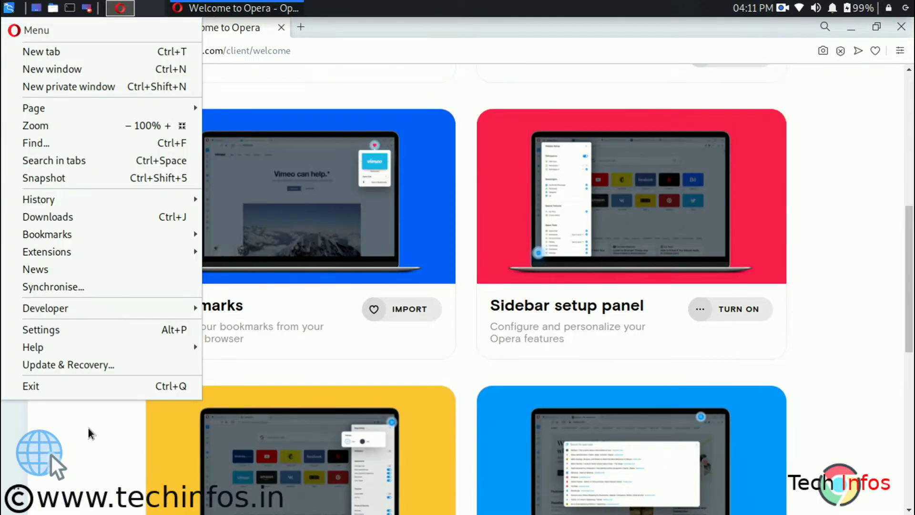
left_click(55, 421)
right_click(17, 395)
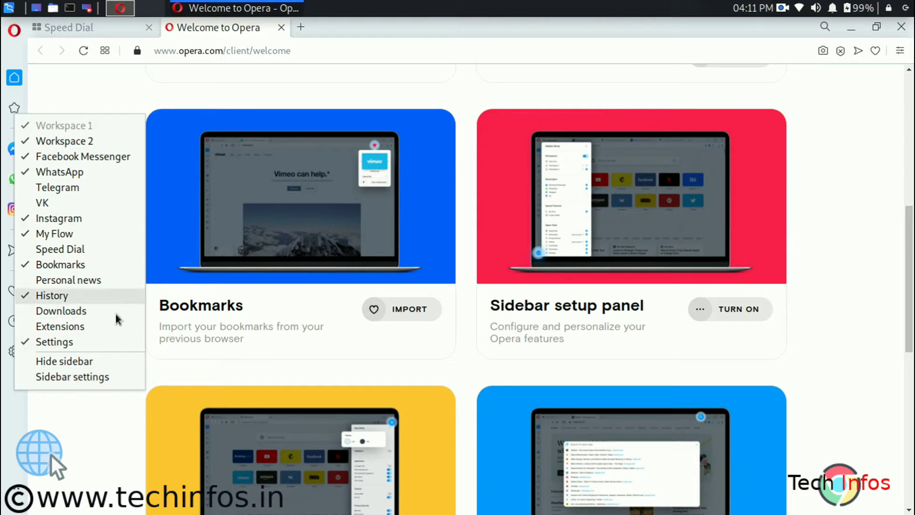
left_click(101, 376)
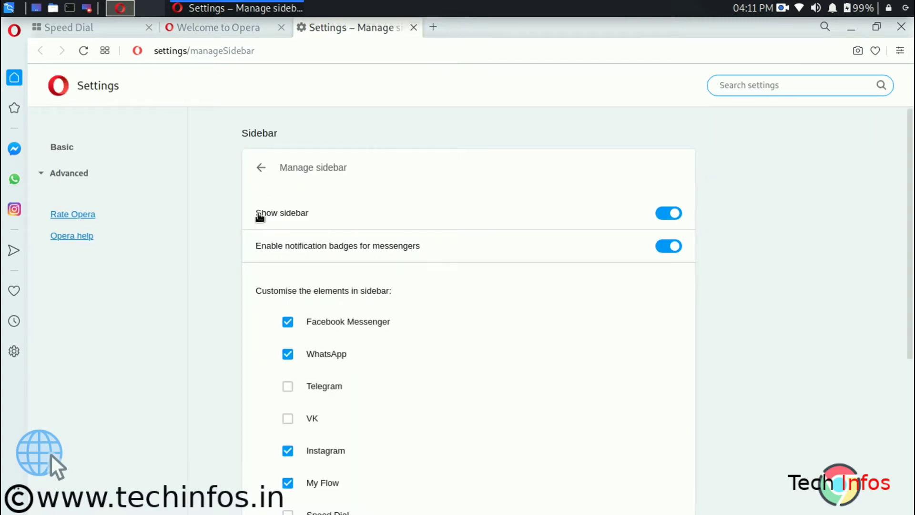
scroll(220, 250, "down", 3)
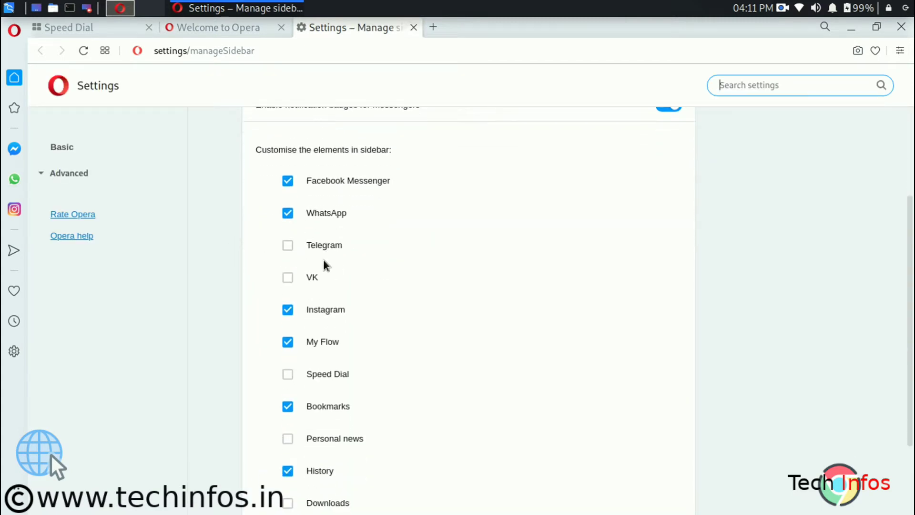
left_click(320, 247)
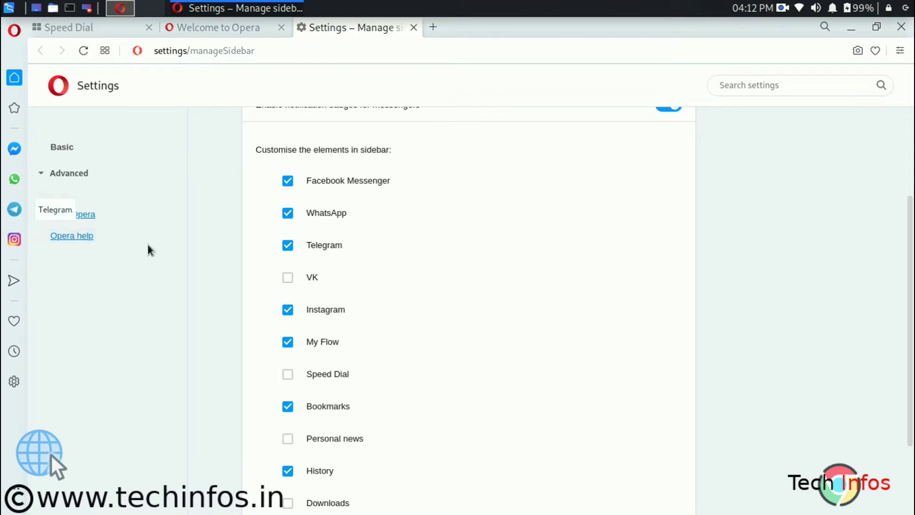
left_click(317, 284)
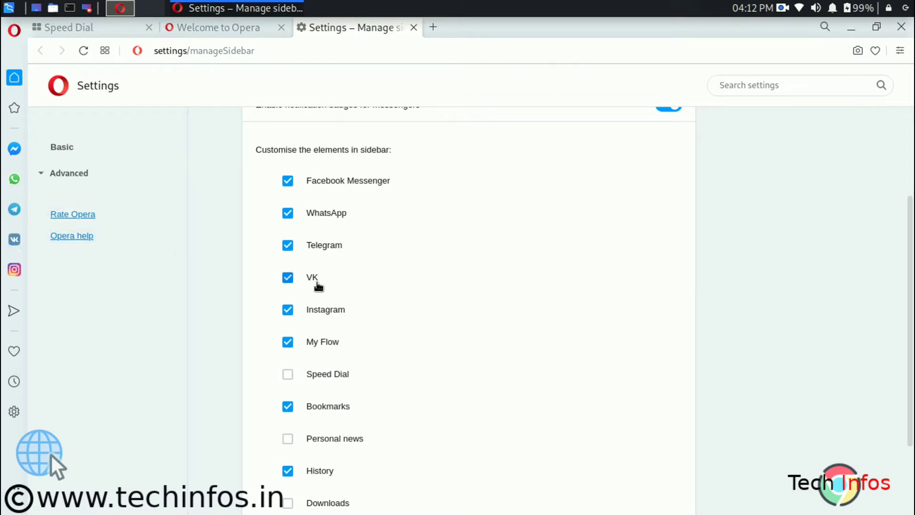
left_click(319, 281)
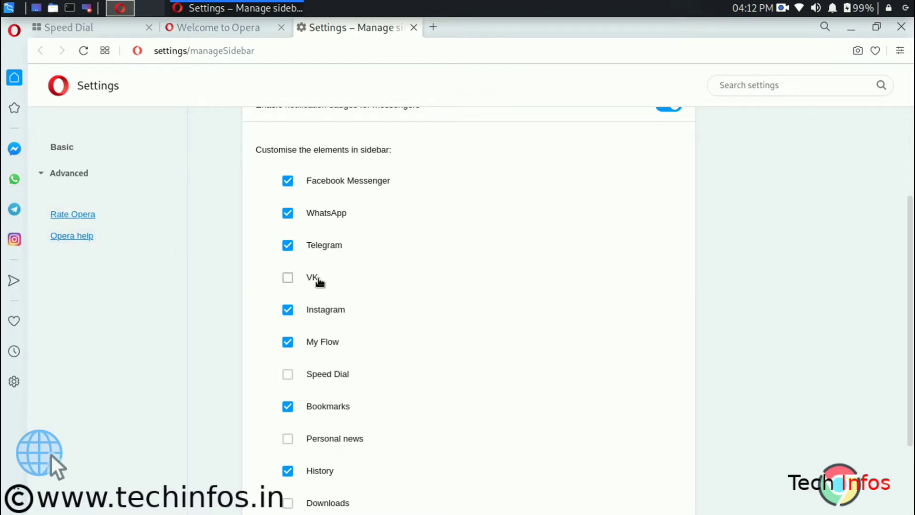
scroll(233, 284, "down", 3)
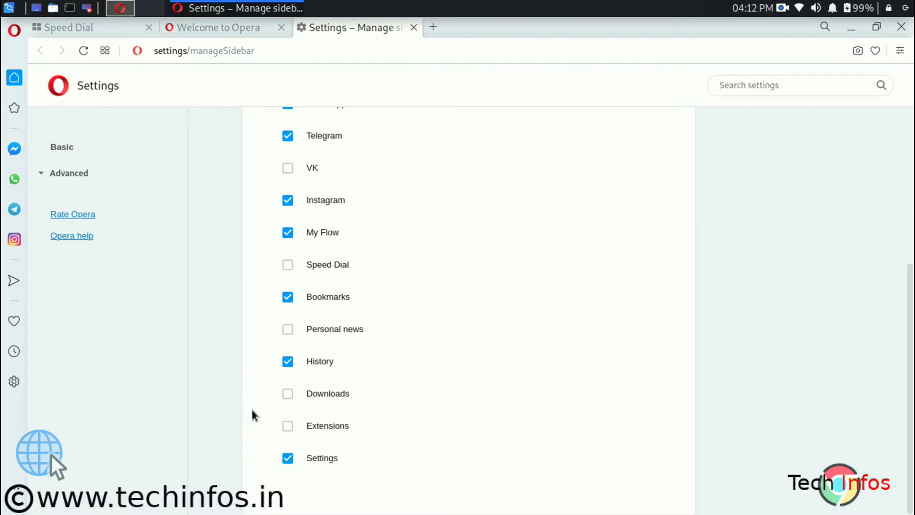
key("ctrl+w")
Switch the browser to the dark theme from the Welcome page
left_click(434, 307)
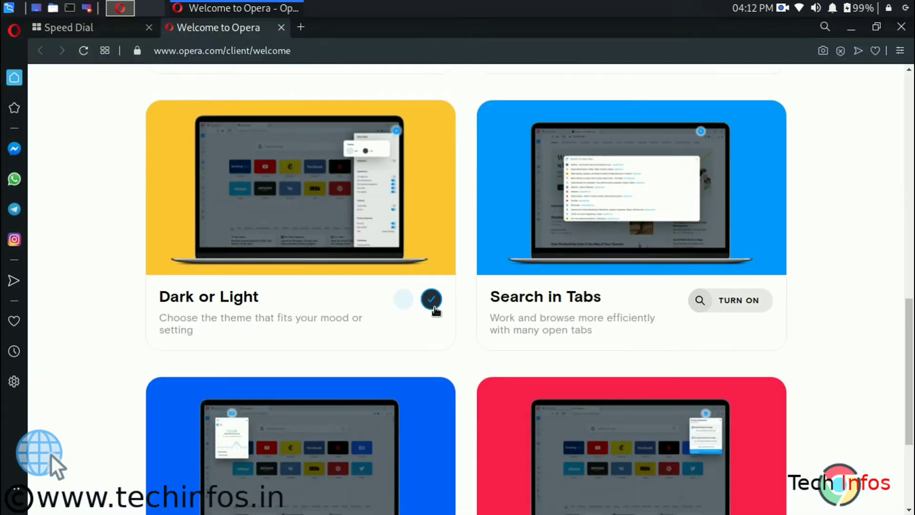
left_click(22, 38)
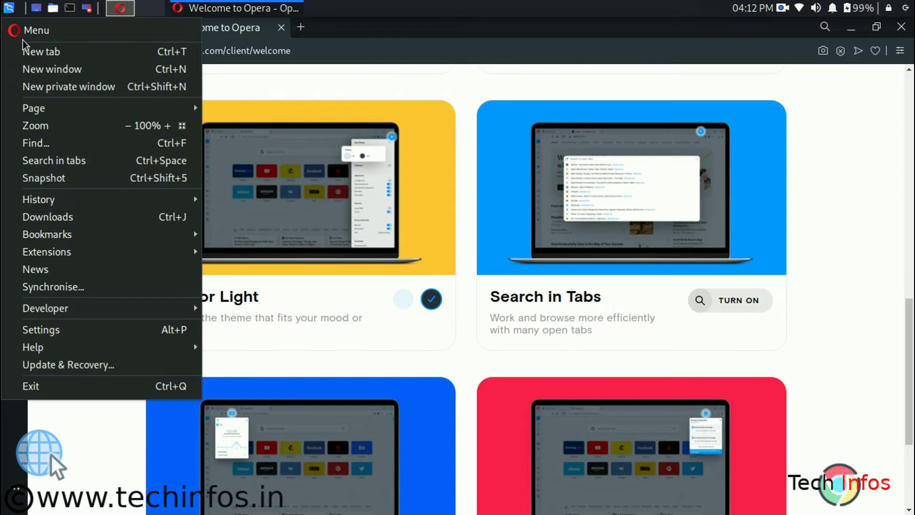
left_click(22, 39)
scroll(82, 222, "down", 2)
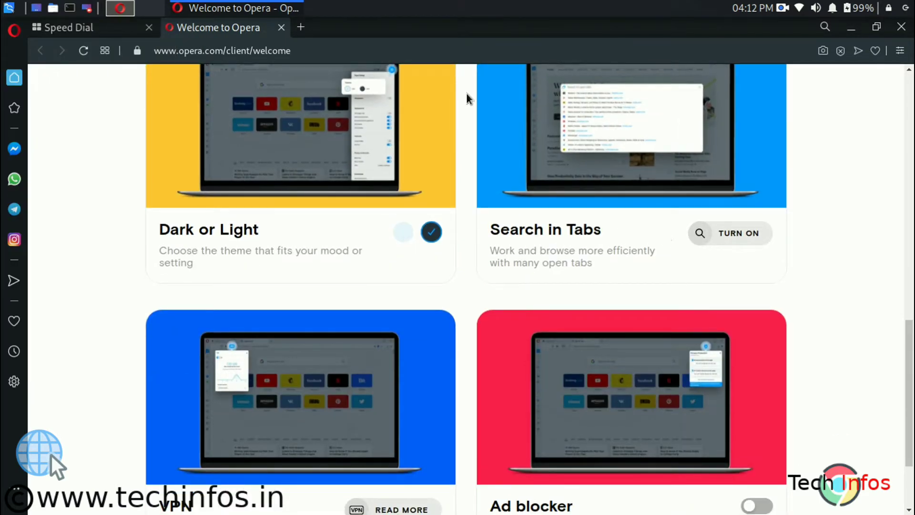
left_click(300, 27)
type("coro")
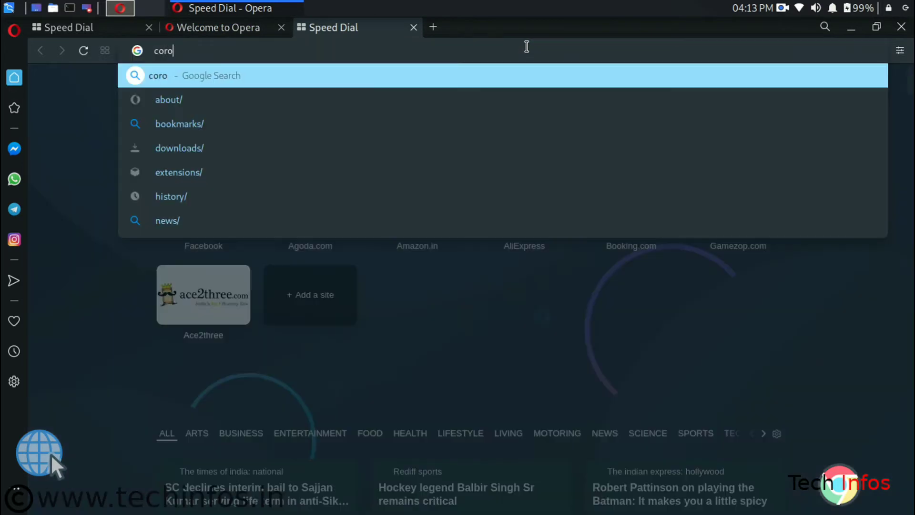
type("na")
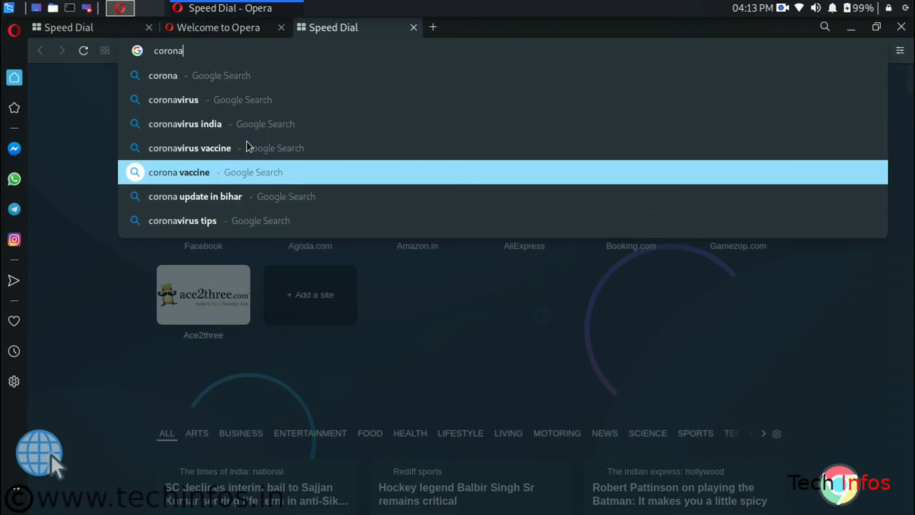
left_click(413, 27)
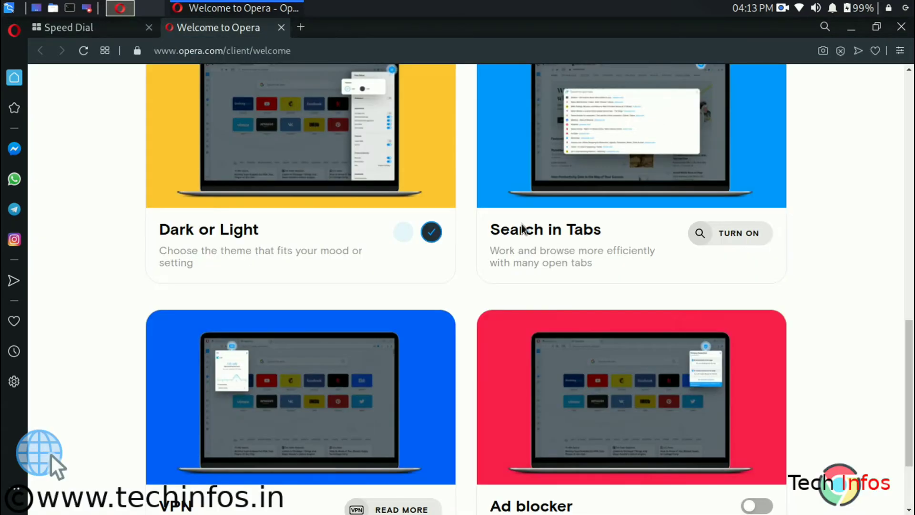
Turn on the ad blocker and open the Privacy protection settings
scroll(606, 398, "down", 3)
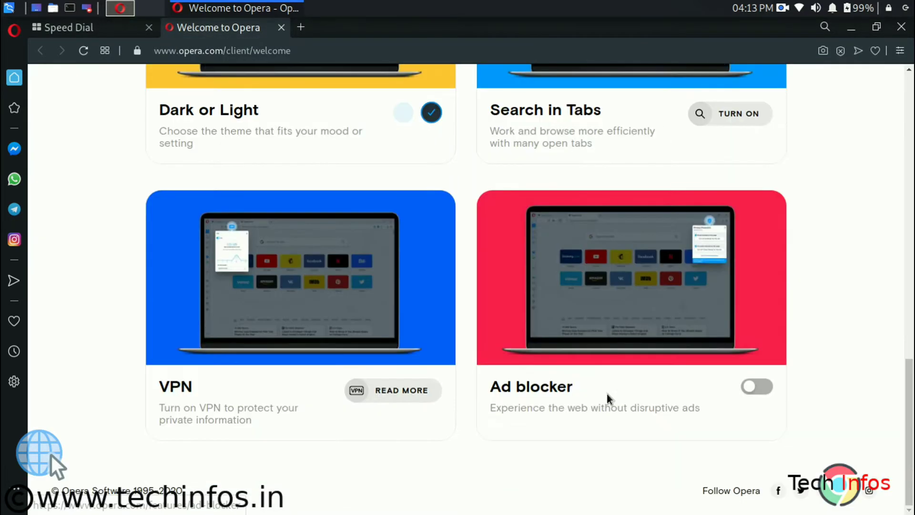
left_click(757, 387)
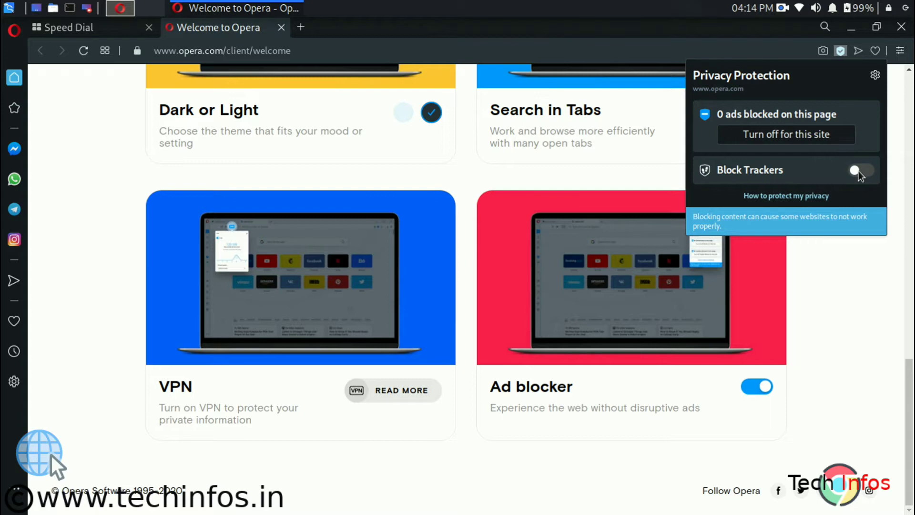
left_click(875, 75)
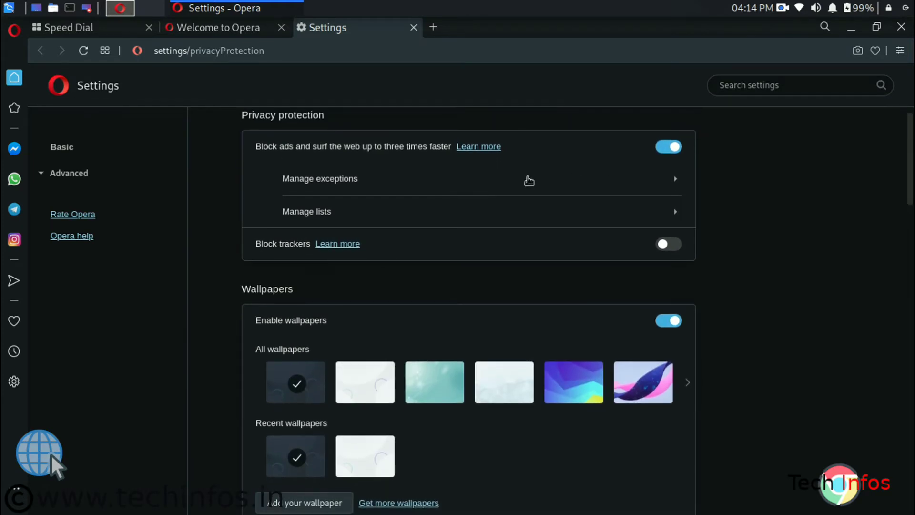
View the Block ads exceptions list of exempted sites
left_click(528, 179)
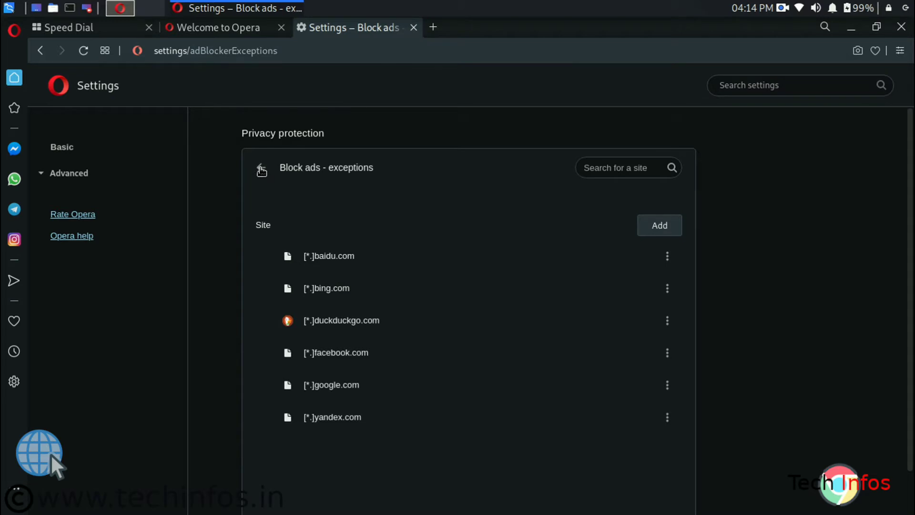
left_click(261, 169)
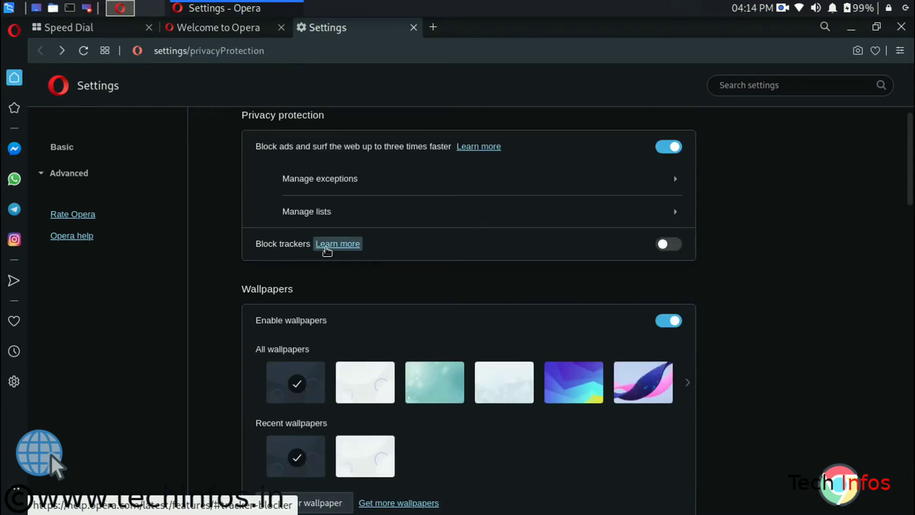
left_click(329, 244)
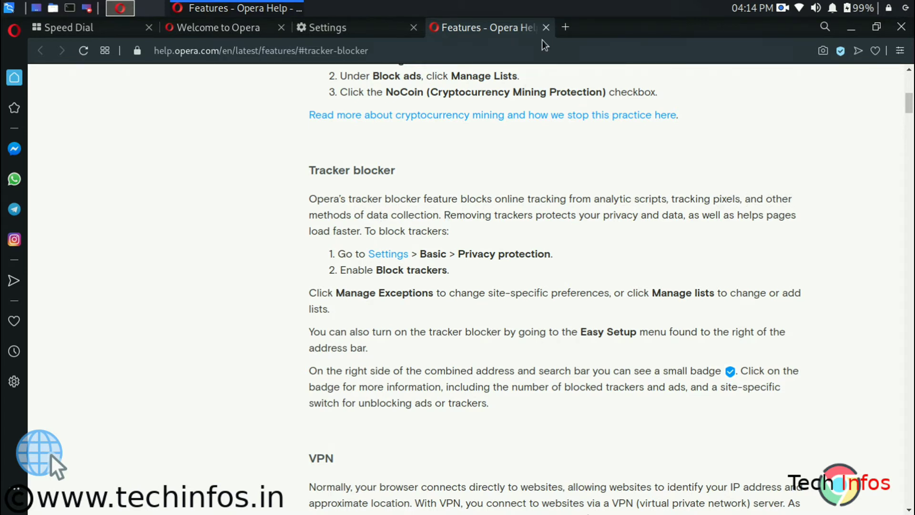
left_click(546, 27)
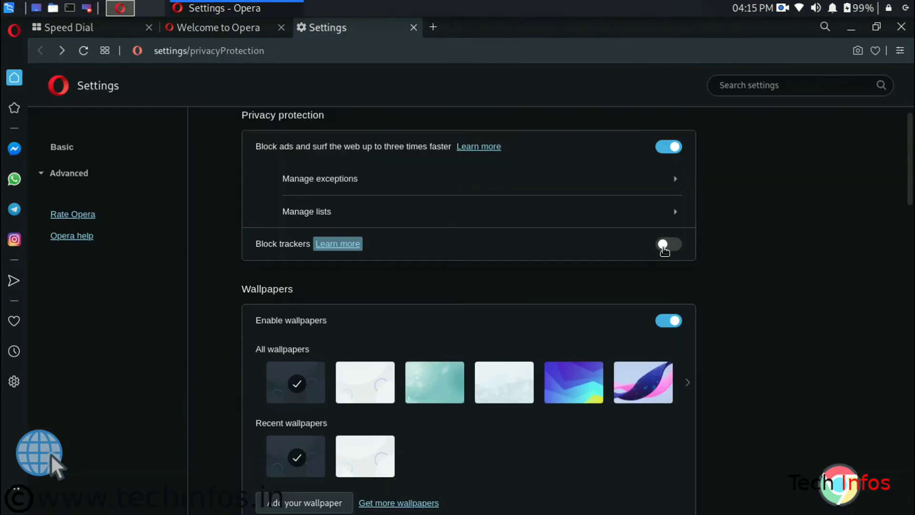
Enable Block trackers, check its empty exceptions list, and return to Privacy protection
left_click(666, 246)
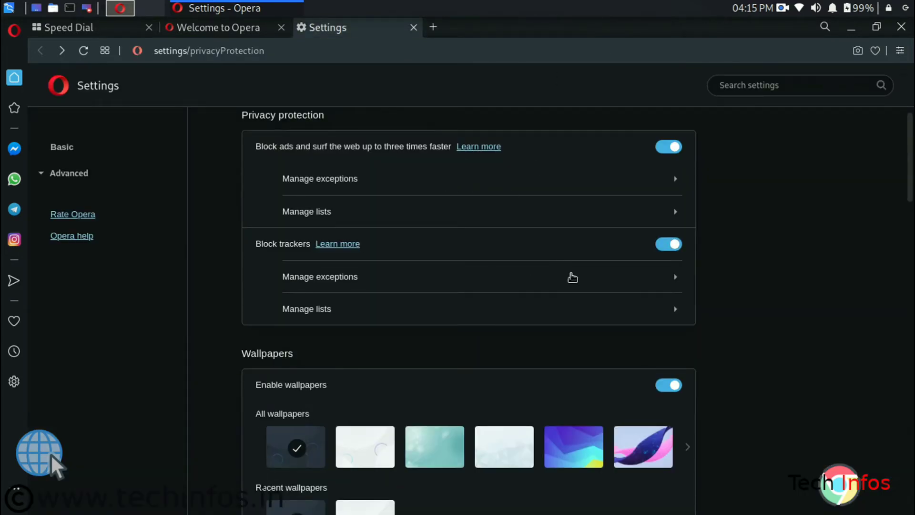
left_click(571, 276)
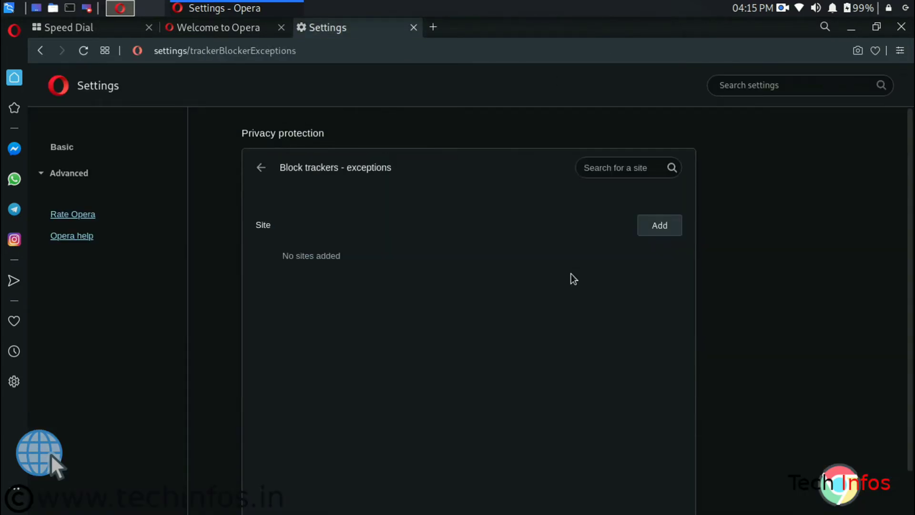
left_click(260, 170)
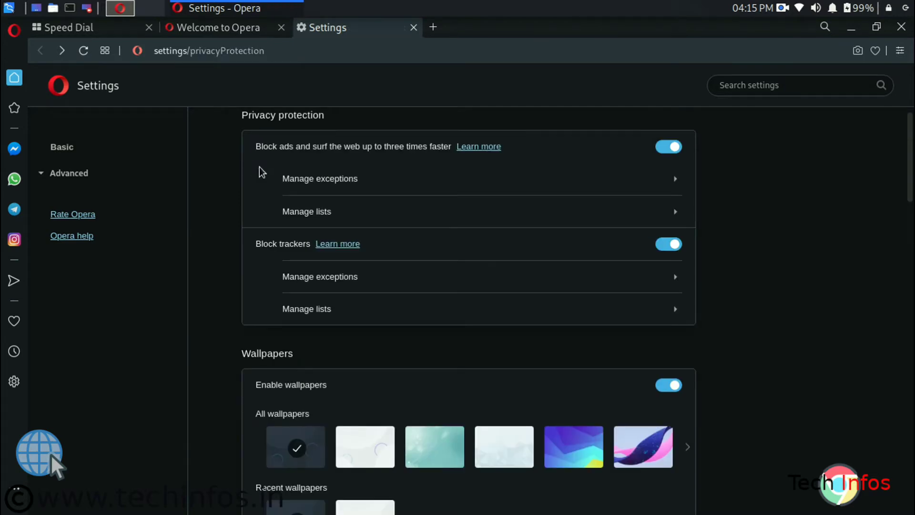
Read through the Free VPN page on opera.com, then close its tab
left_click(341, 243)
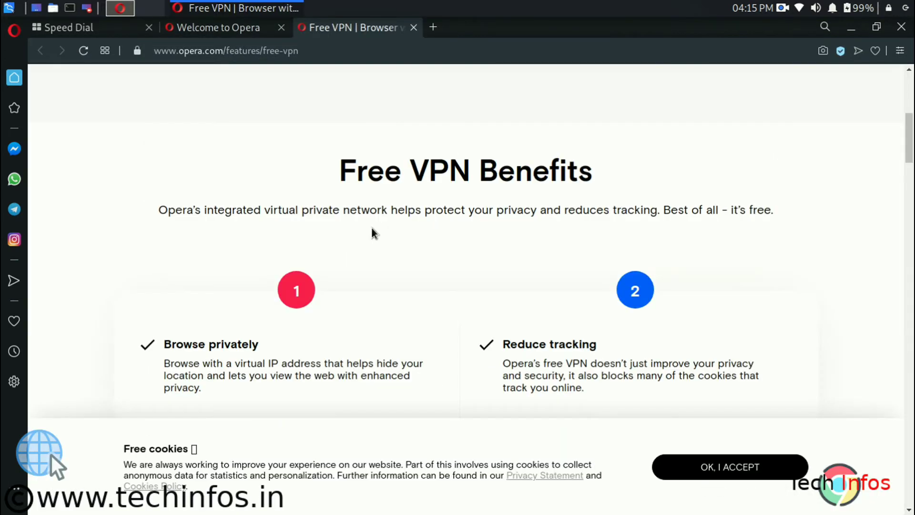
scroll(373, 228, "down", 2)
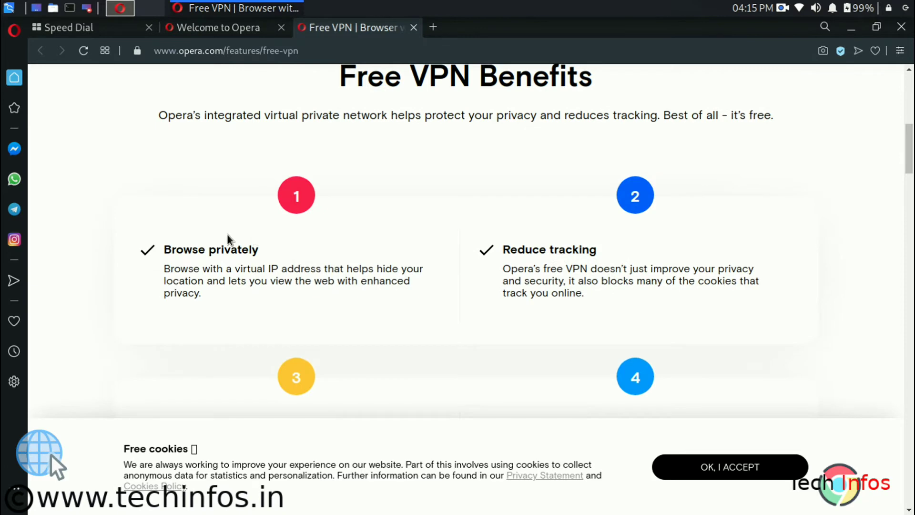
scroll(333, 250, "down", 2)
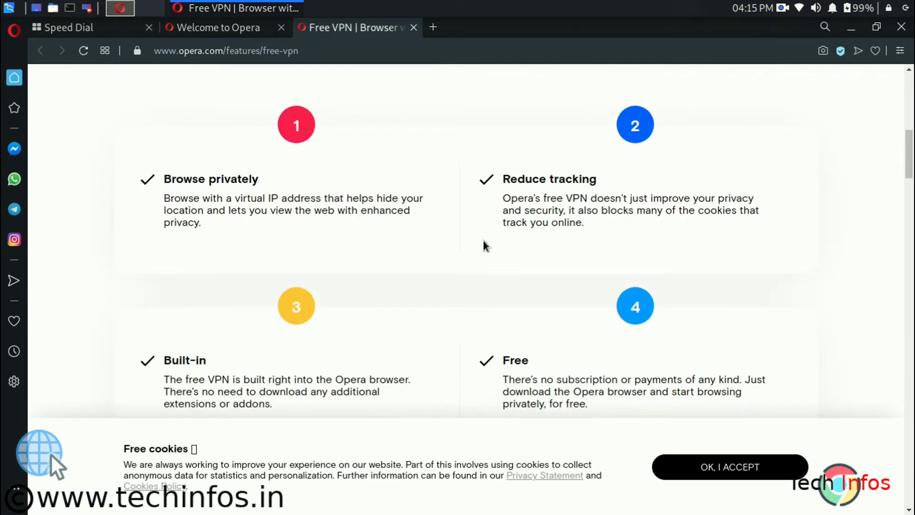
scroll(483, 241, "down", 2)
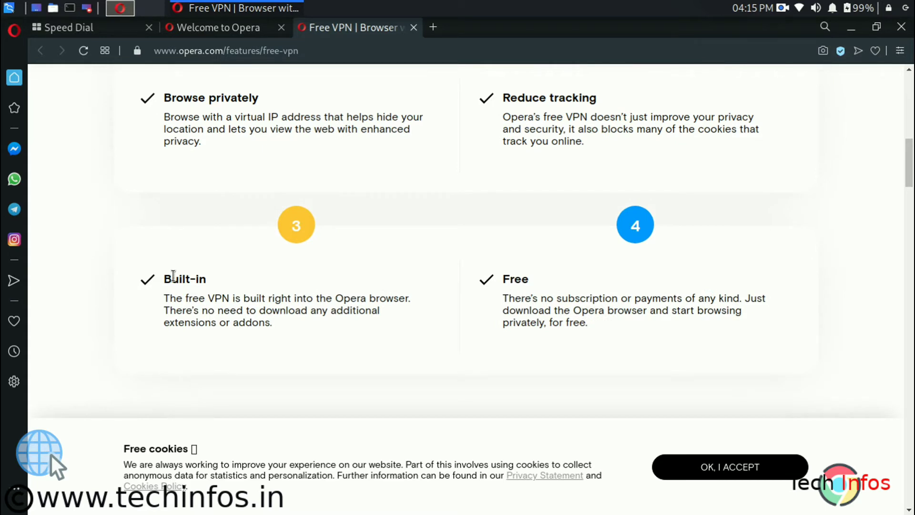
scroll(173, 276, "down", 7)
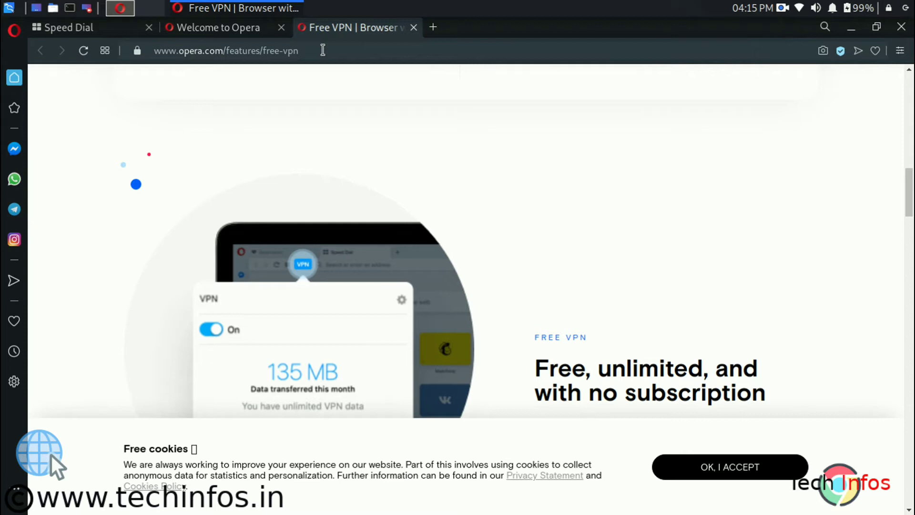
key("ctrl+w")
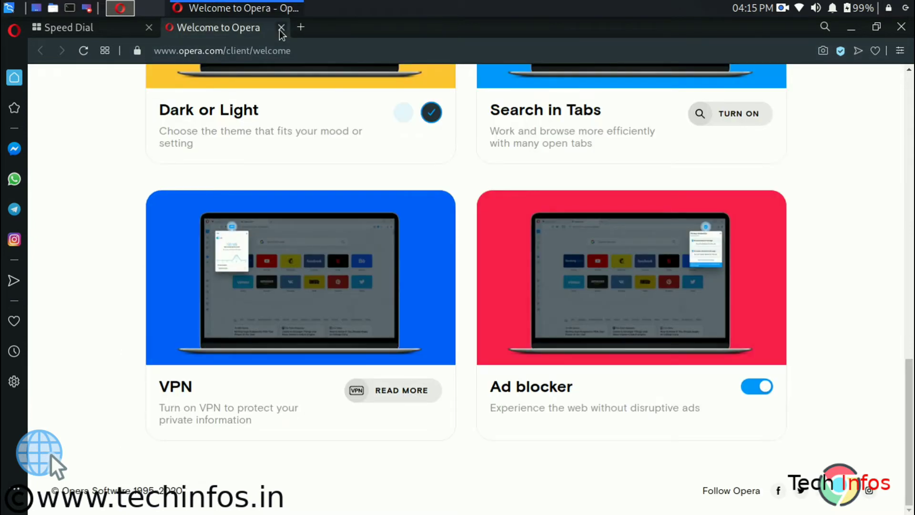
Close the Welcome tab and scroll Settings > Advanced > Privacy & security to the VPN section
left_click(281, 29)
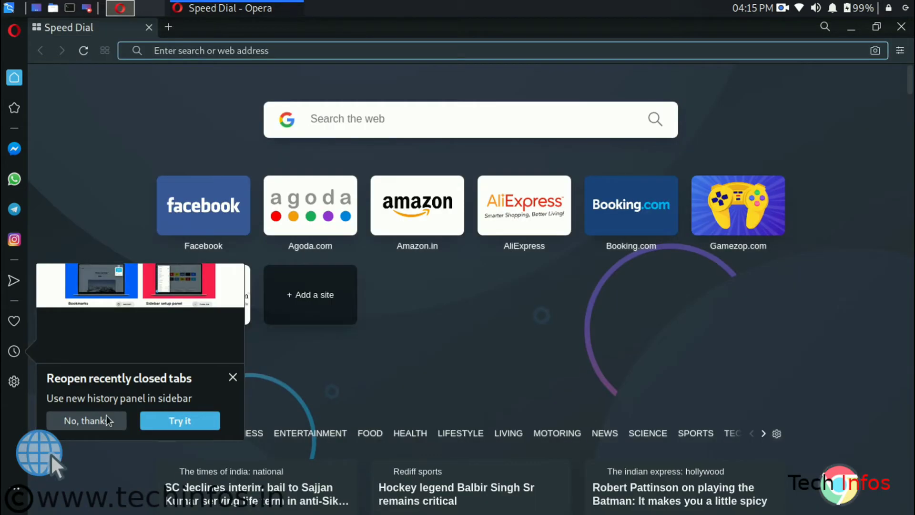
left_click(15, 31)
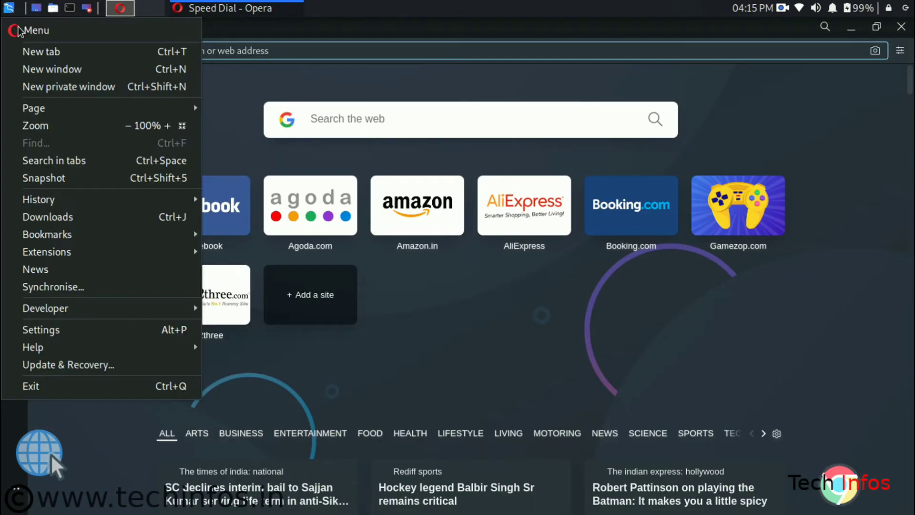
left_click(55, 329)
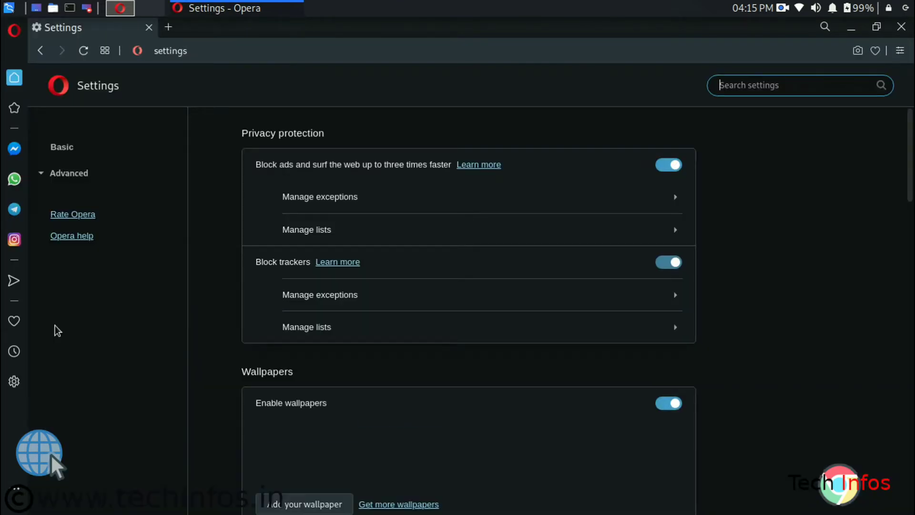
left_click(67, 172)
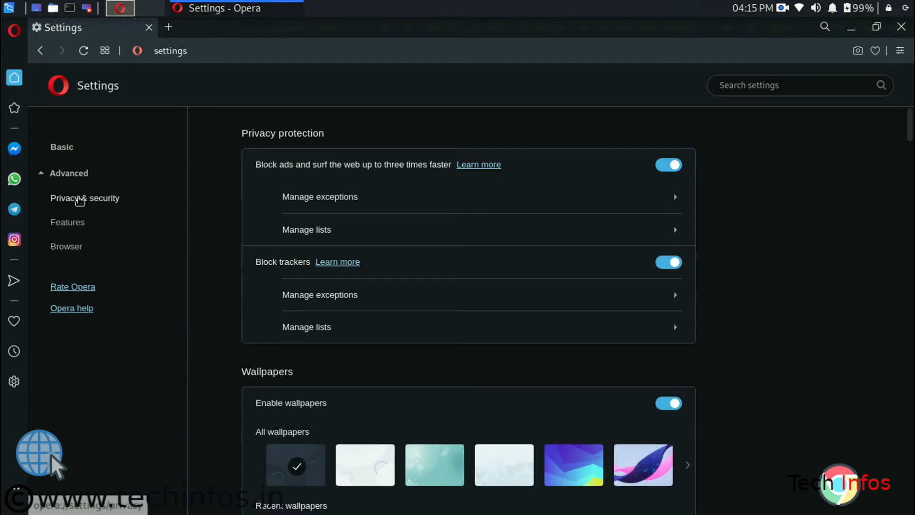
left_click(80, 199)
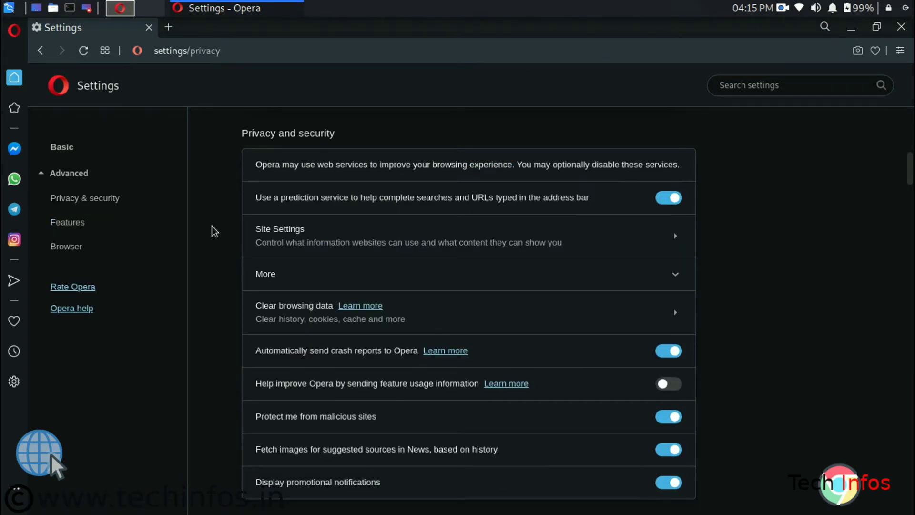
scroll(218, 231, "down", 7)
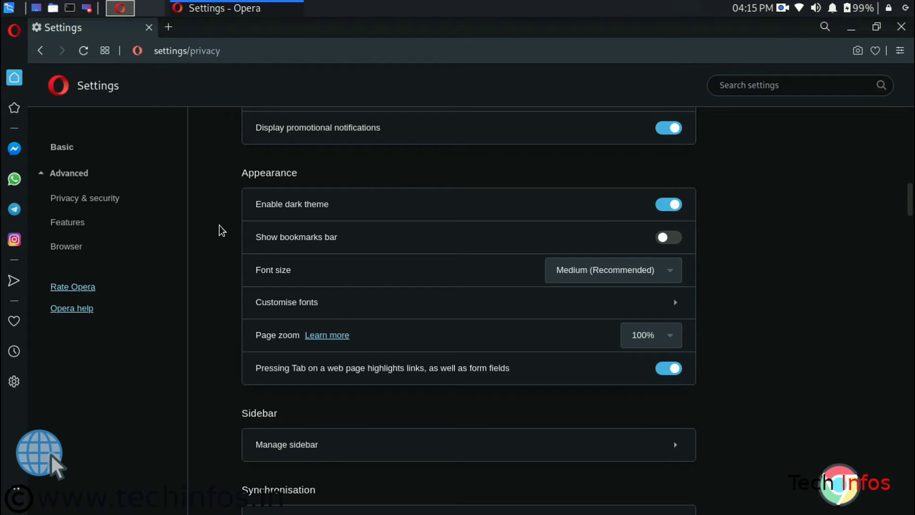
scroll(222, 231, "down", 10)
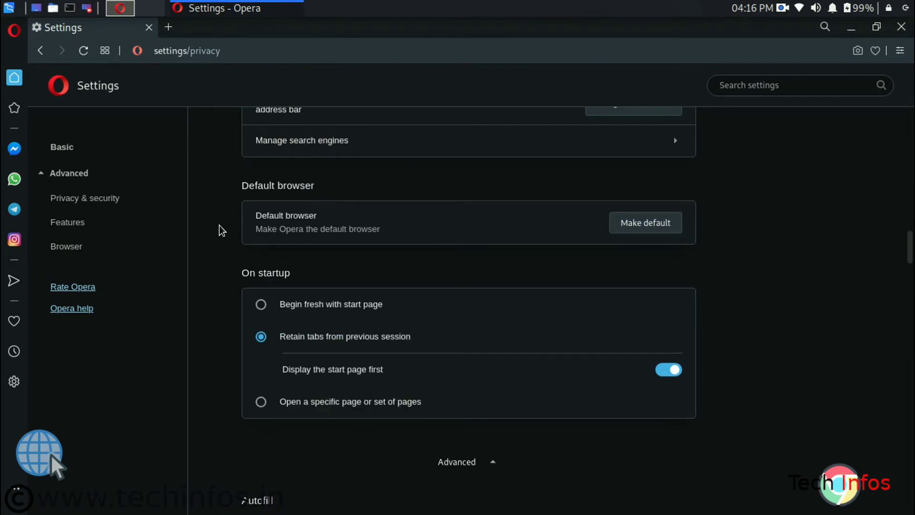
scroll(222, 231, "down", 6)
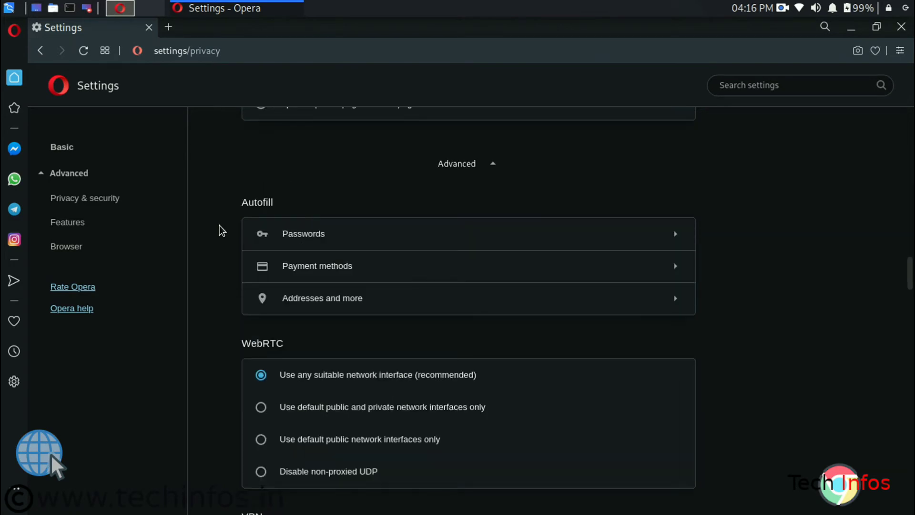
scroll(222, 231, "down", 8)
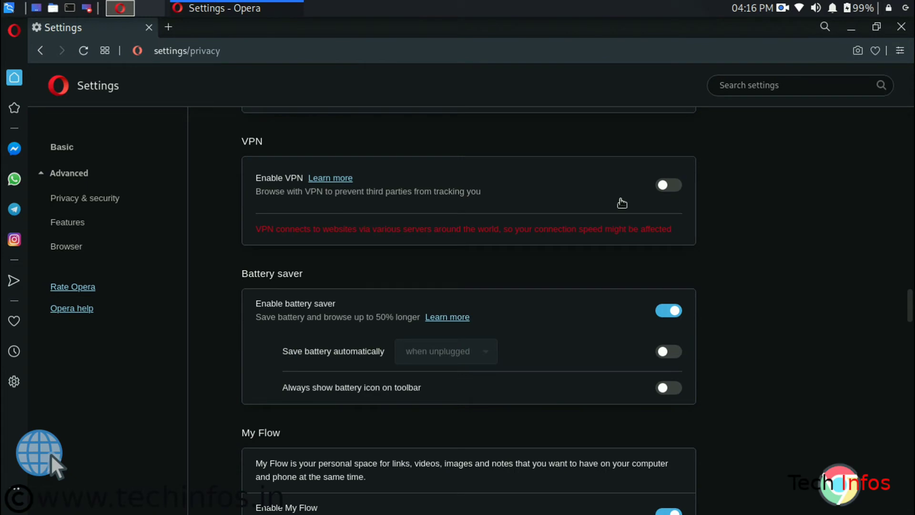
Enable VPN and turn off Bypass VPN for default search engines
left_click(668, 186)
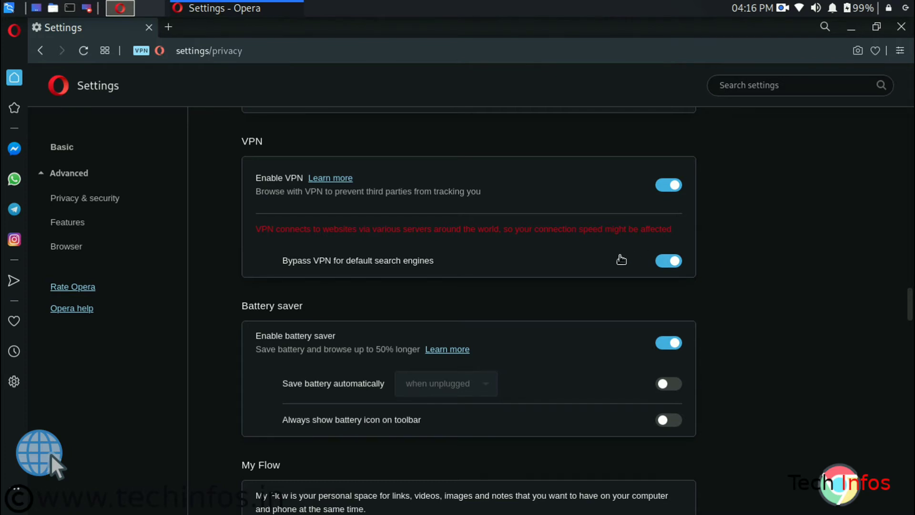
left_click(674, 261)
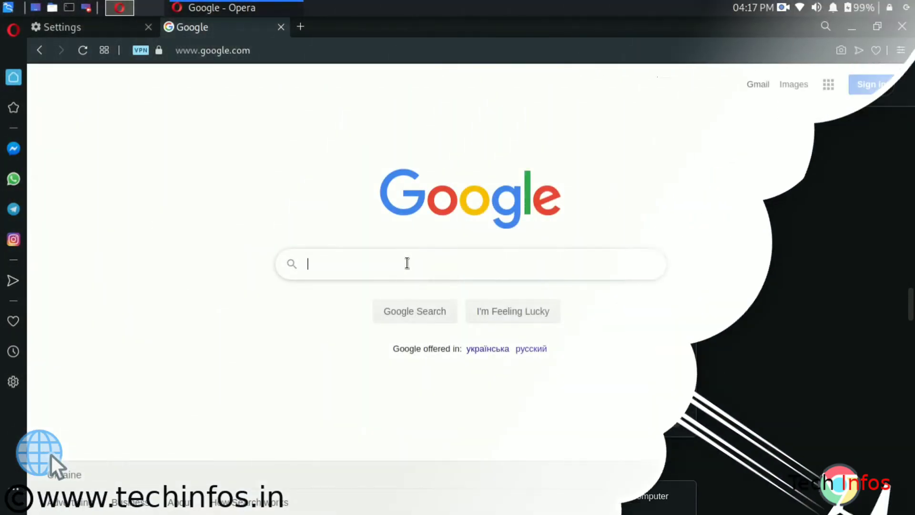
Search Google for 'opera browser on kali linux 2020' and scroll through the results
type("opera brows")
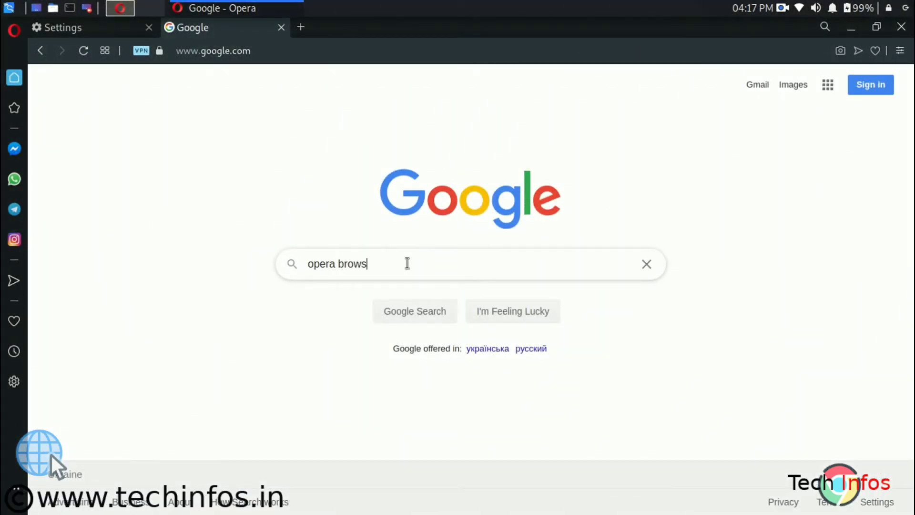
type("er on kali linux 2020")
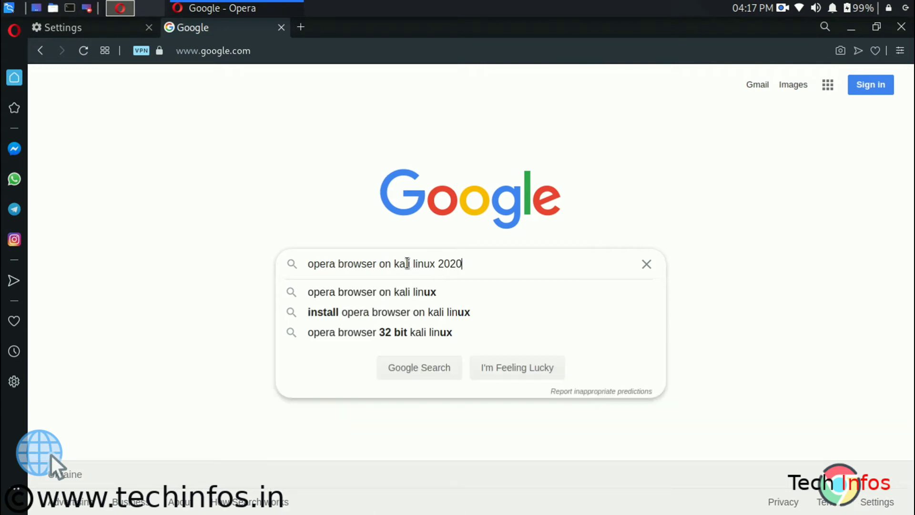
key("Return")
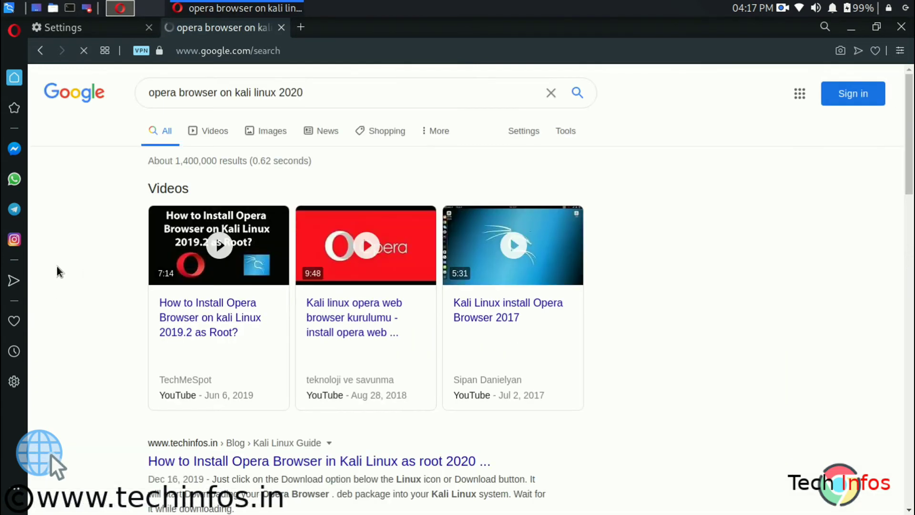
scroll(56, 266, "down", 5)
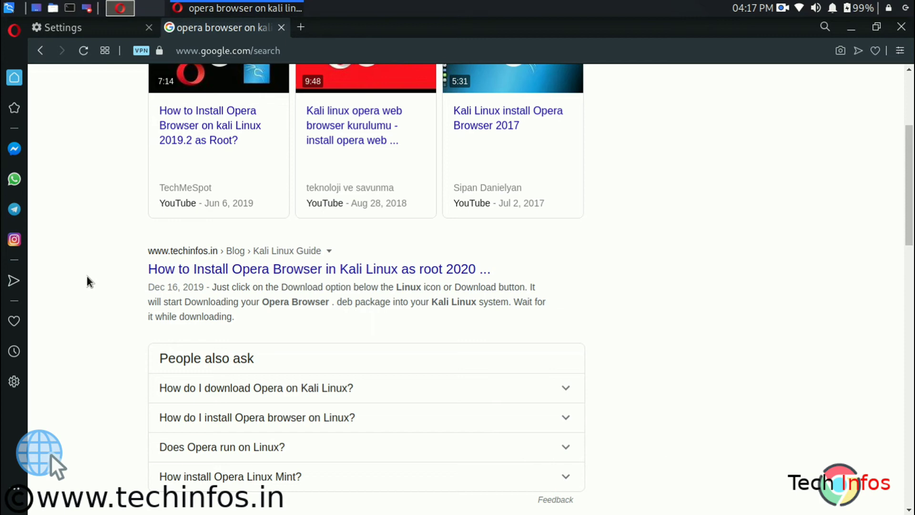
scroll(123, 371, "down", 15)
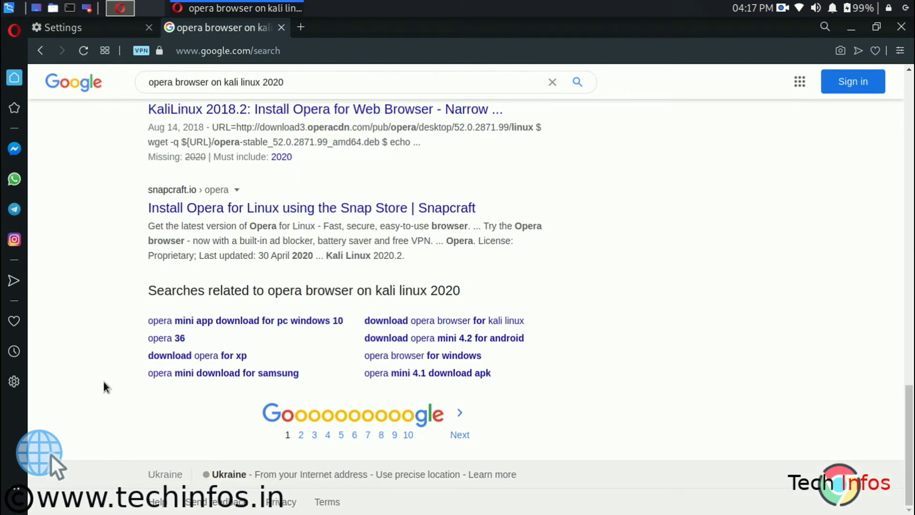
scroll(104, 382, "up", 15)
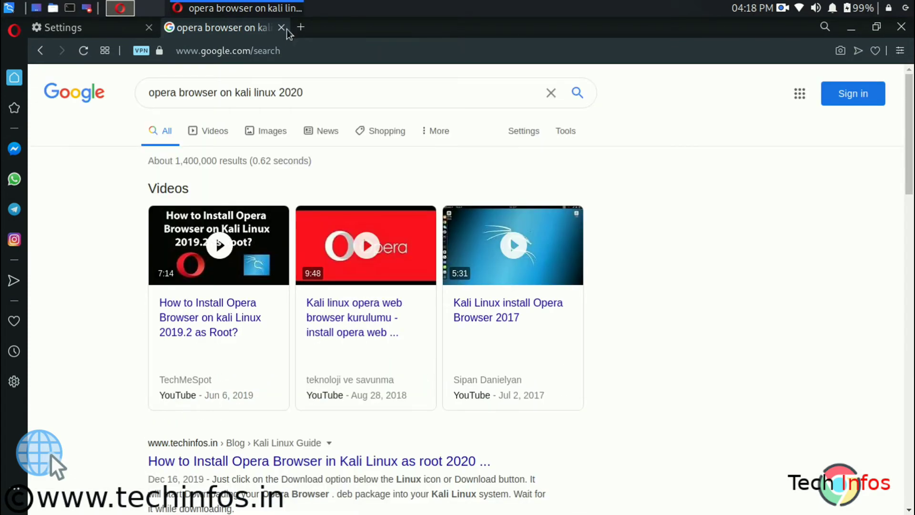
left_click(283, 28)
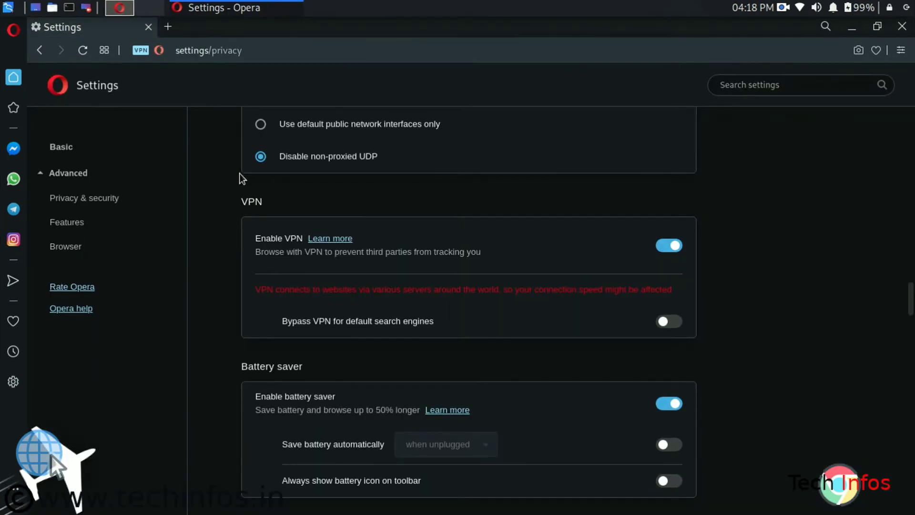
scroll(225, 261, "up", 20)
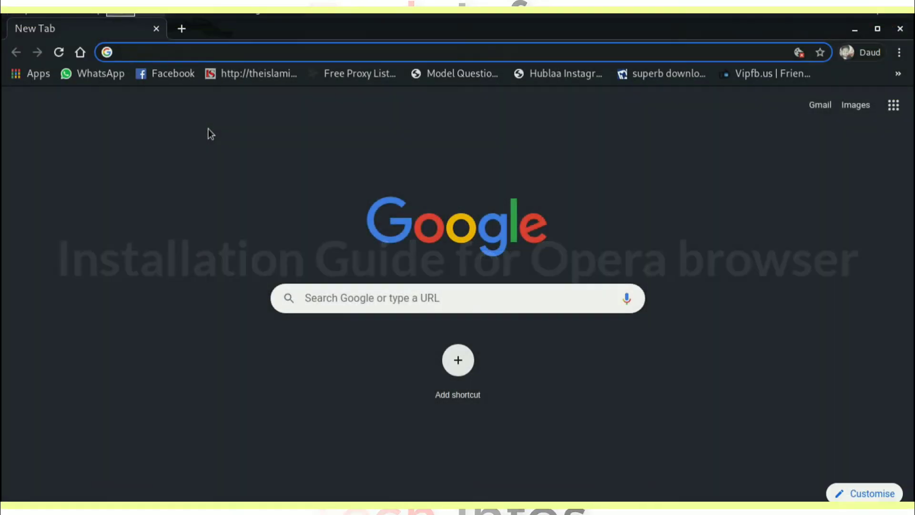
Google 'opera browser' and open the 'Download the new Opera browser' ad result
type("opera browser")
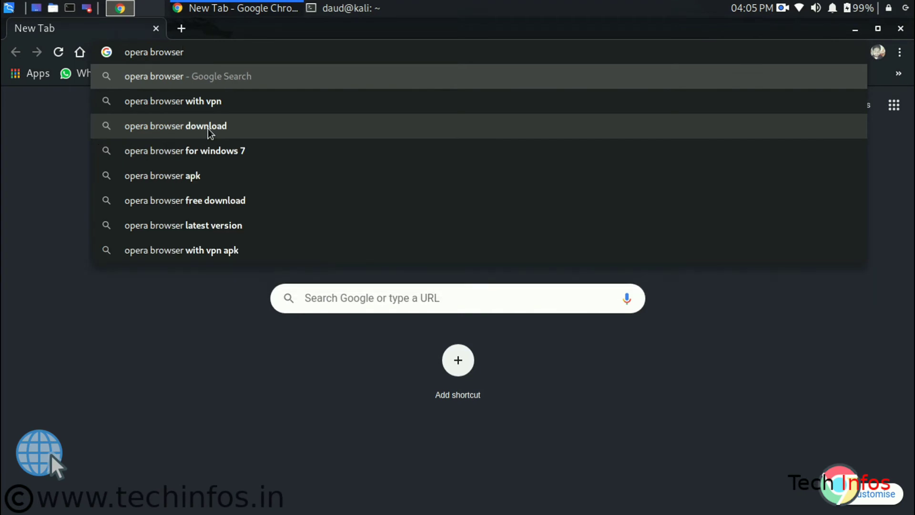
key("Return")
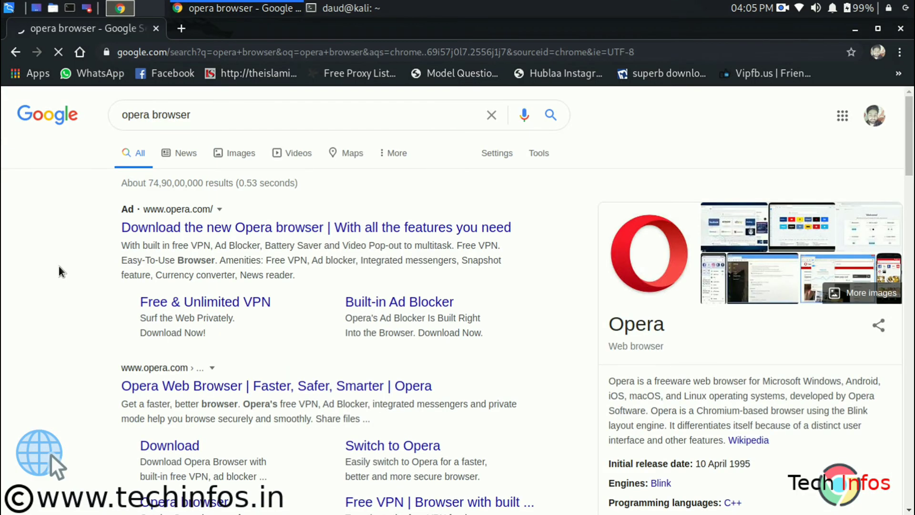
scroll(59, 266, "down", 3)
scroll(58, 266, "up", 3)
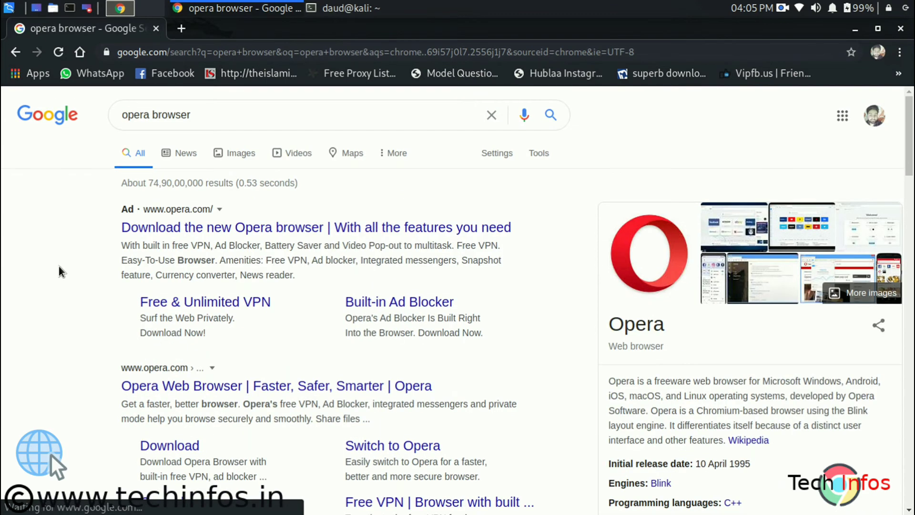
left_click(169, 229)
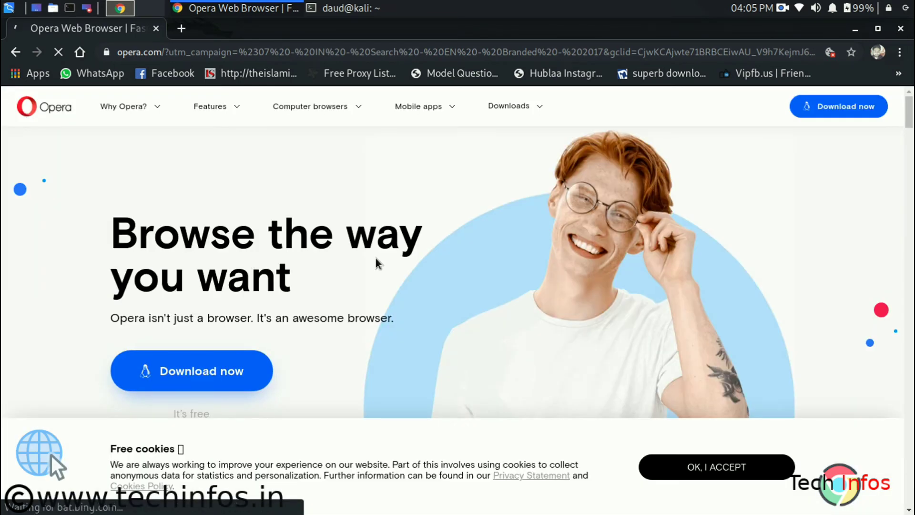
scroll(377, 262, "down", 1)
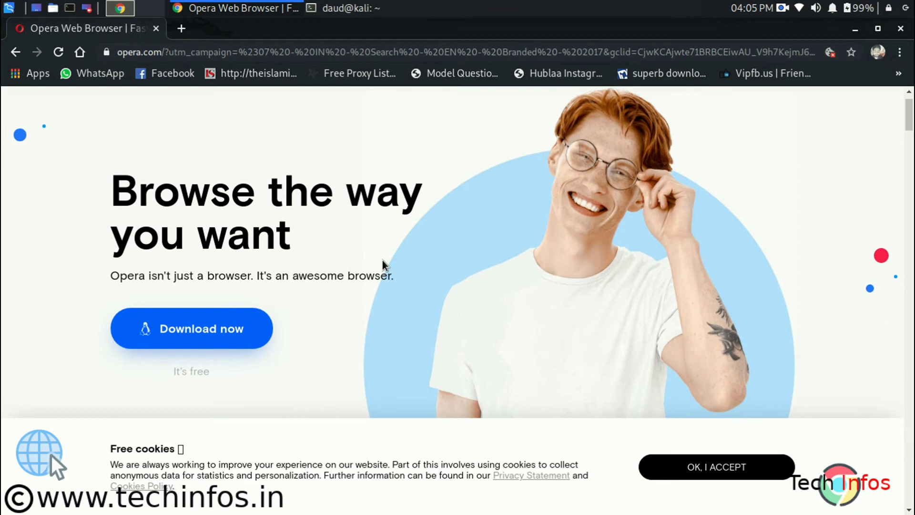
Download the Opera Linux package opera-stable_68.0.3618.63_amd64.deb, saving it to the Downloads folder
left_click(208, 333)
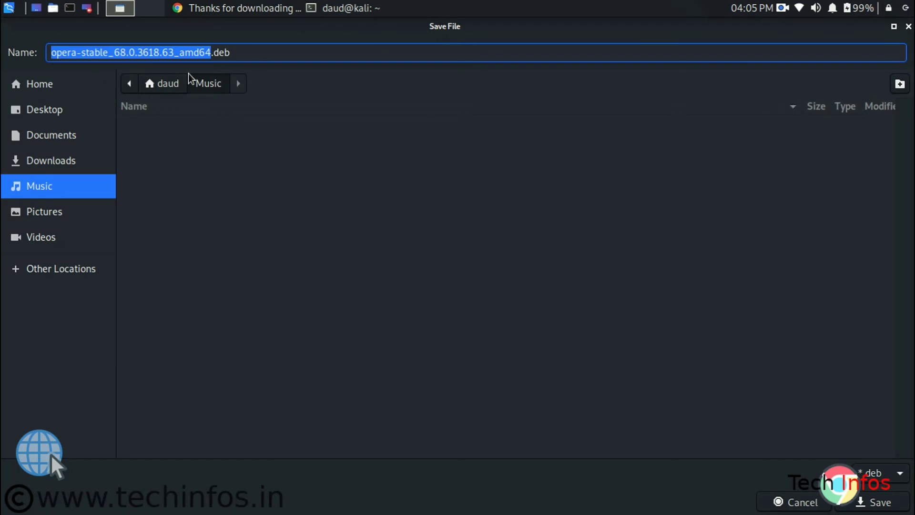
left_click(51, 160)
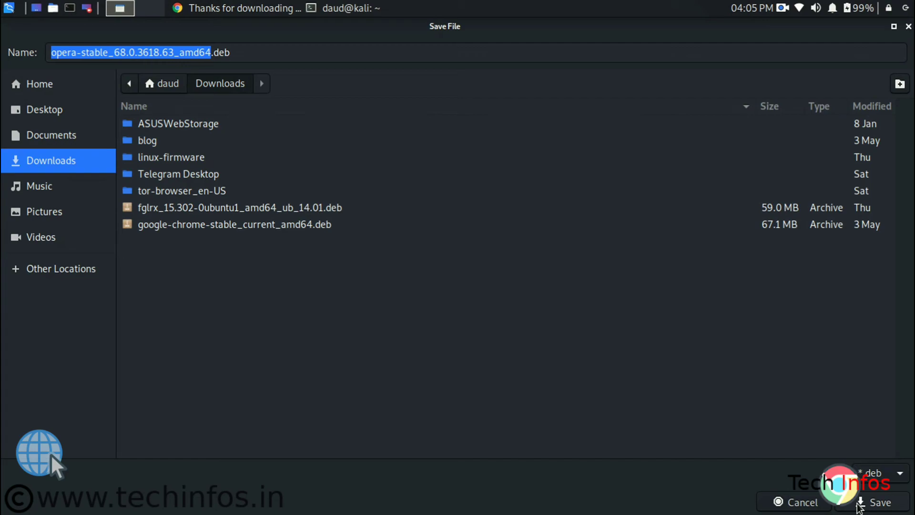
left_click(857, 504)
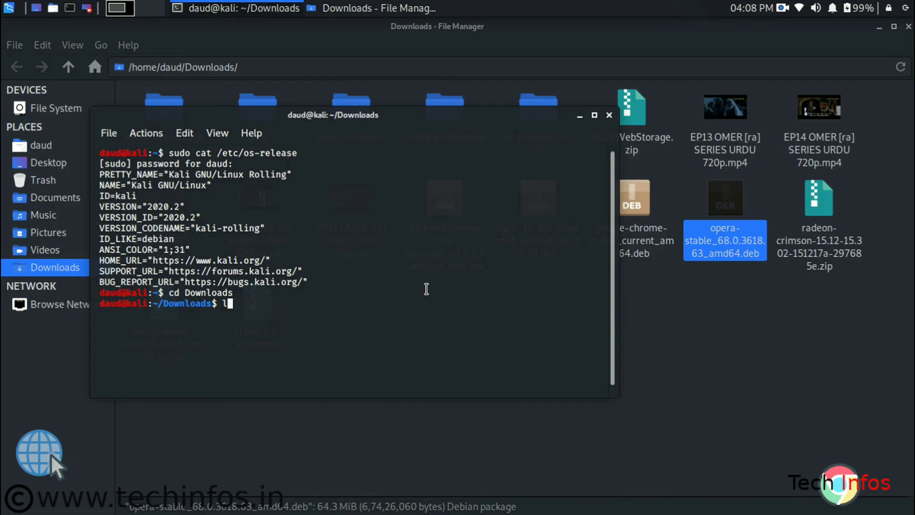
List the Downloads folder with ls and copy the Opera .deb file name
type("ls")
key("Return")
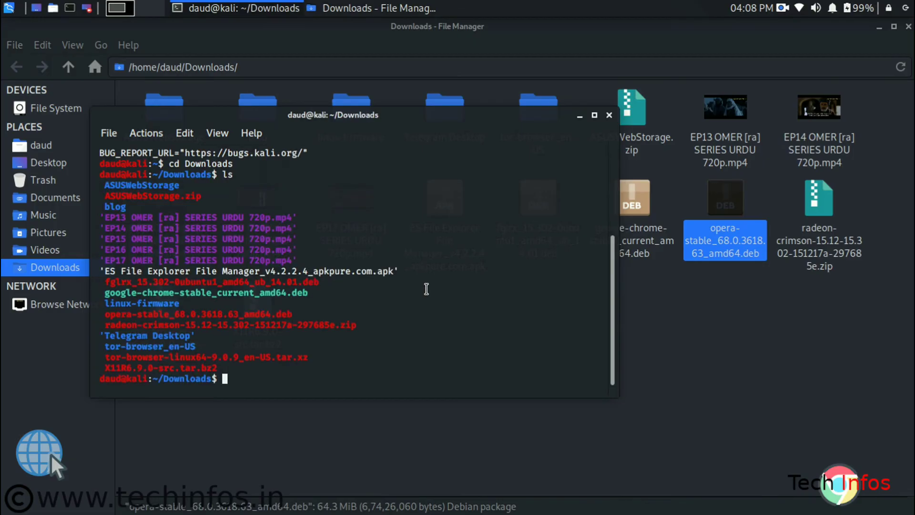
double_click(202, 315)
right_click(201, 314)
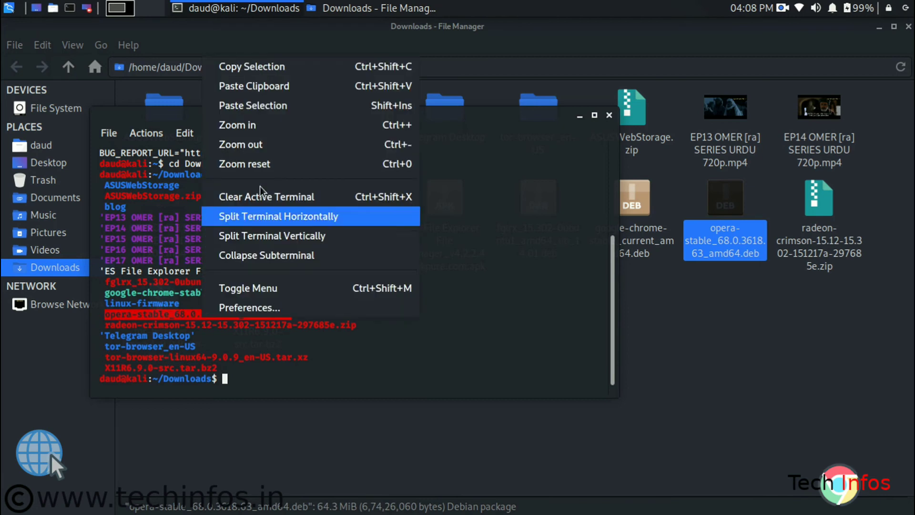
left_click(304, 59)
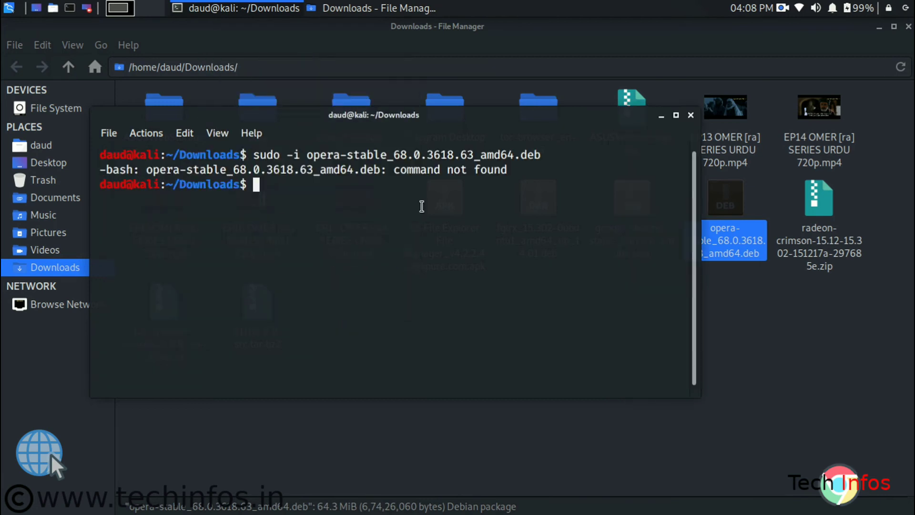
Fix the previous command into sudo dpkg -i on the Opera package and run it
key("Up")
key("Left")
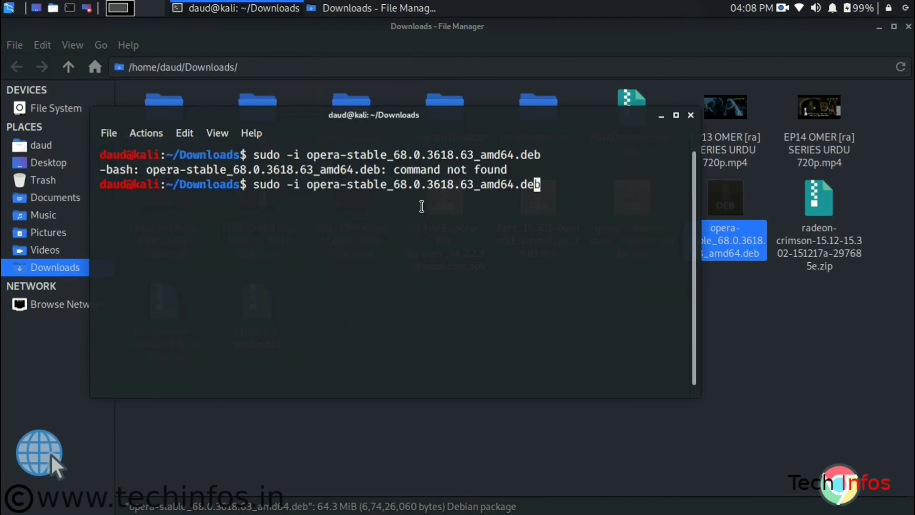
key("Left")
key("Left")
key("Left")
key("Left")
key("Left")
key("Left")
key("Left")
key("Left")
key("Left")
key("Left")
key("Left")
key("Left")
key("Left")
key("Left")
key("Left")
key("Left")
key("Left")
key("Left")
key("Left")
key("Left")
key("Left")
key("Left")
key("Left")
type("dpkg")
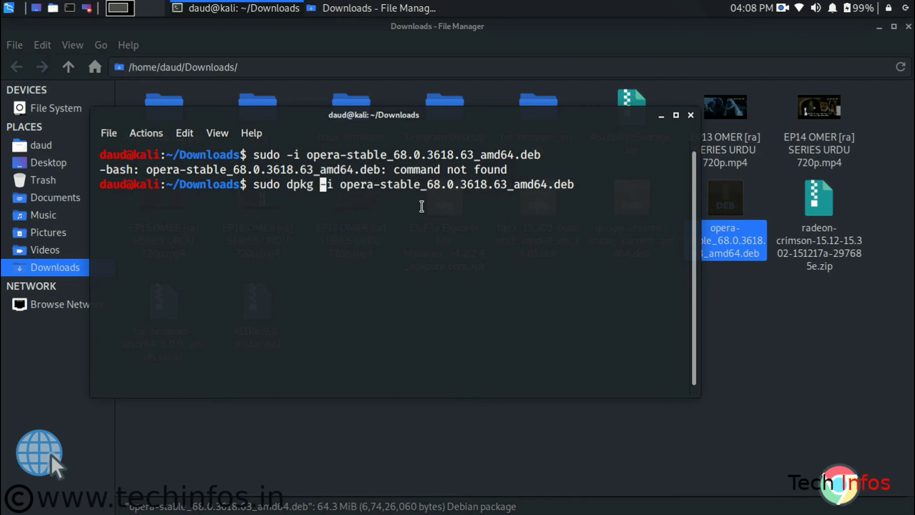
key("Return")
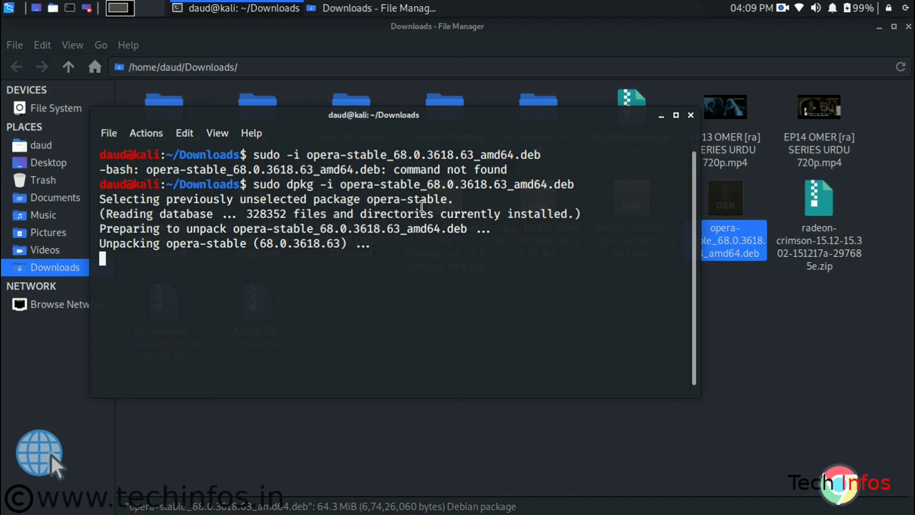
left_click_drag(387, 120, 412, 93)
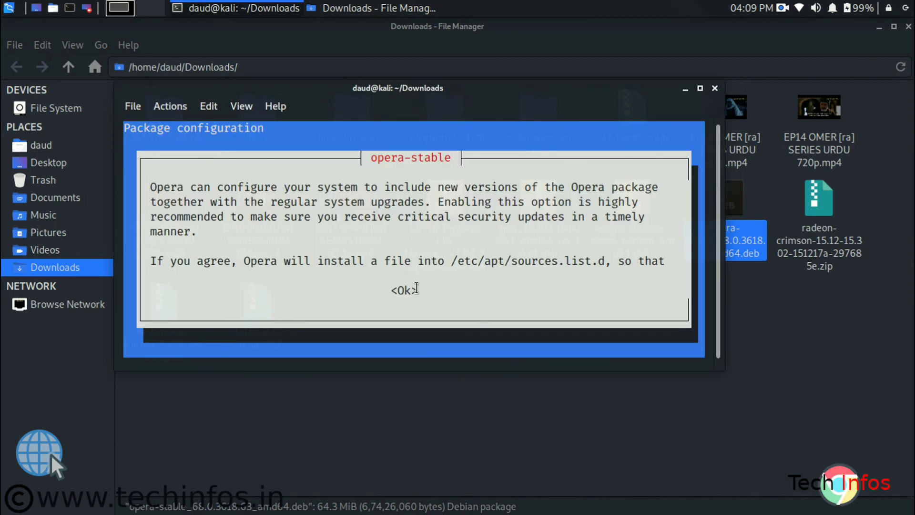
Accept the Opera repository notice with Ok and choose Yes to update Opera with the system
key("Tab")
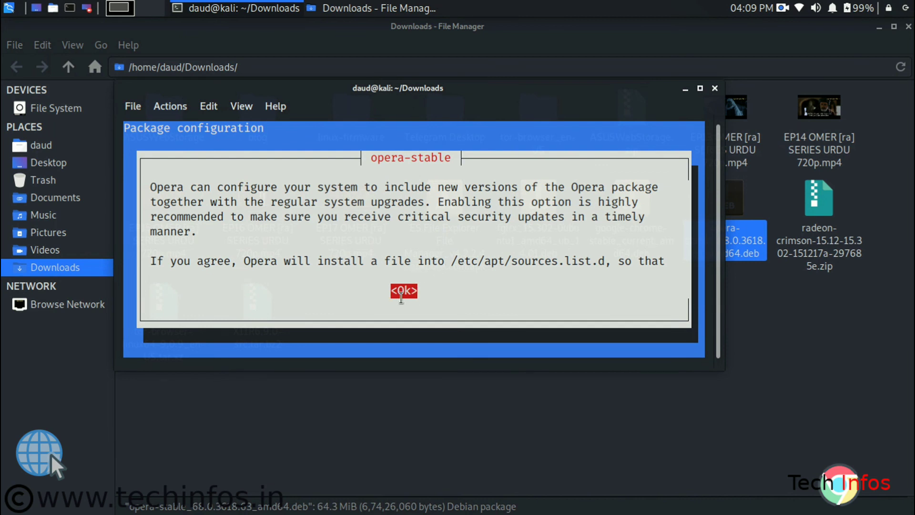
key("Return")
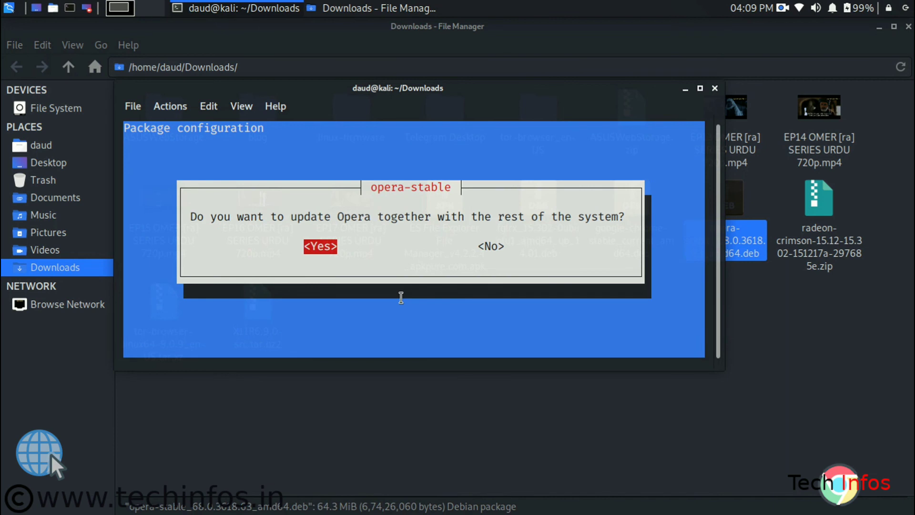
key("Return")
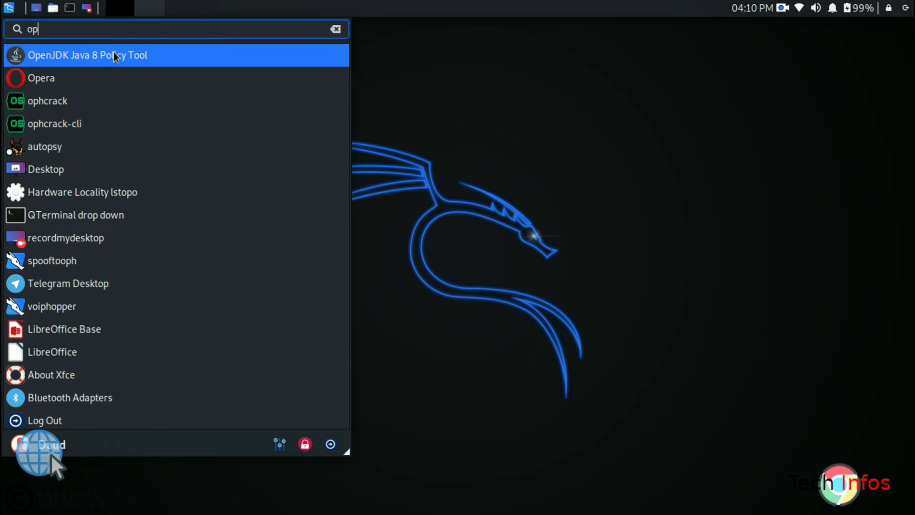
Launch Opera from the Kali menu, maximize its window, and scroll through the Welcome page
left_click(78, 76)
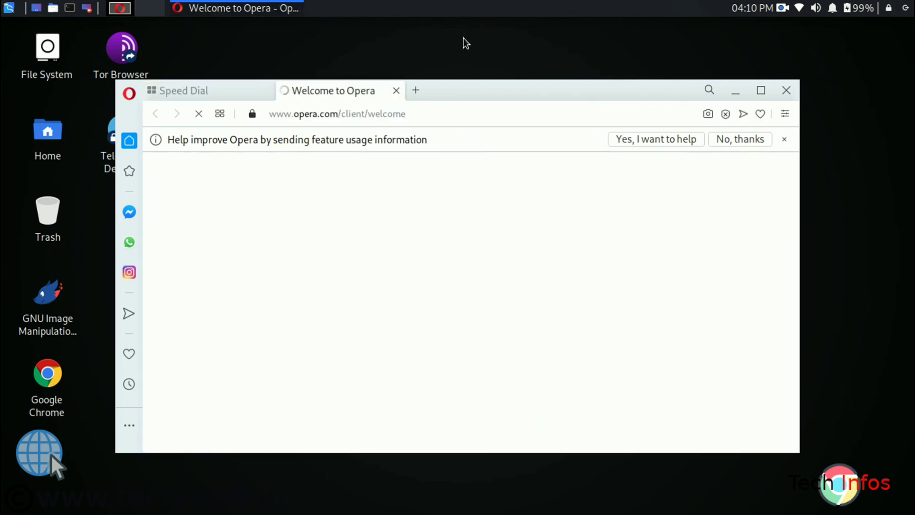
left_click_drag(459, 90, 458, 5)
scroll(470, 112, "down", 4)
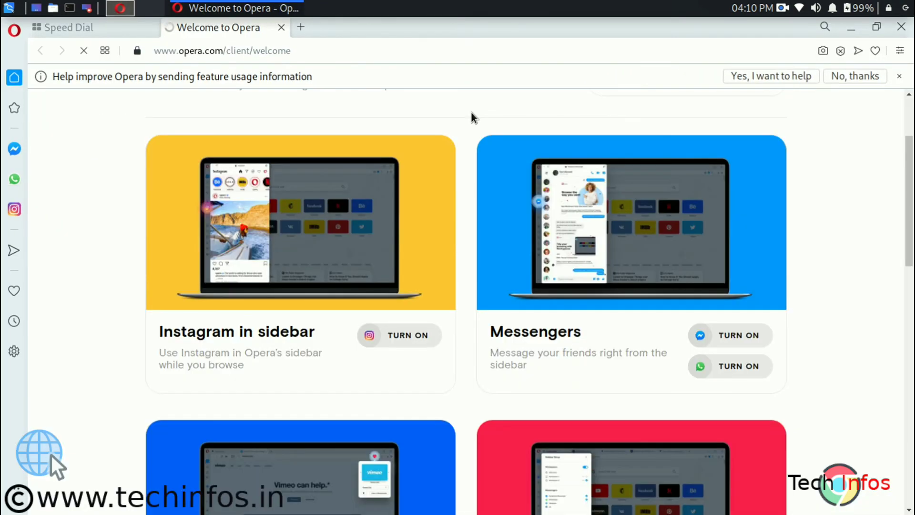
scroll(470, 113, "down", 3)
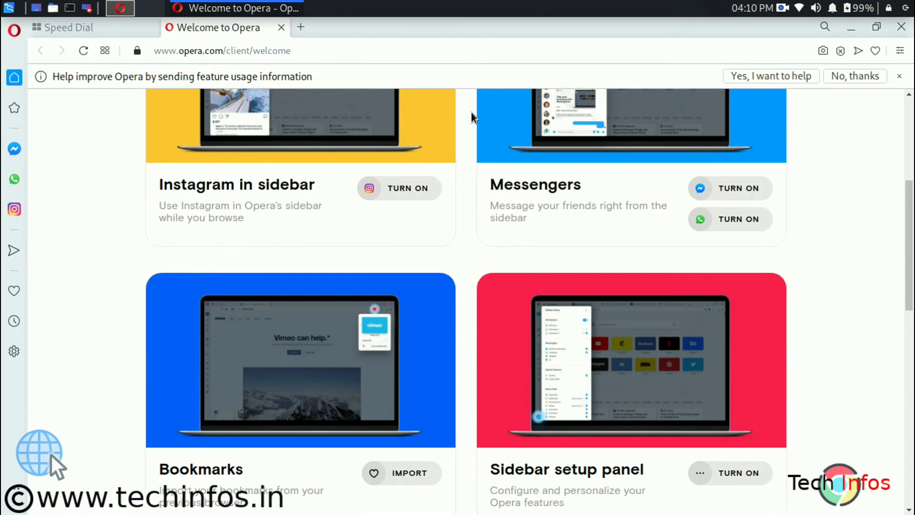